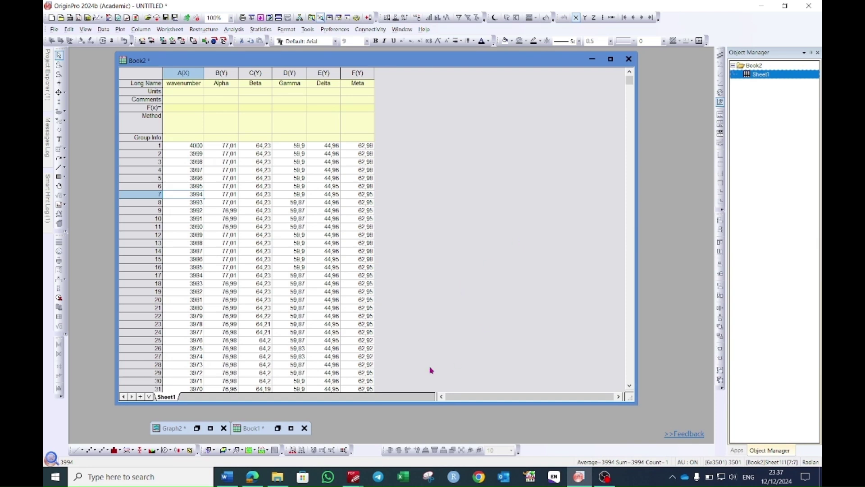
# Step: Minimize Graph2 to bring the Book2 worksheet into view
pyautogui.click(196, 428)
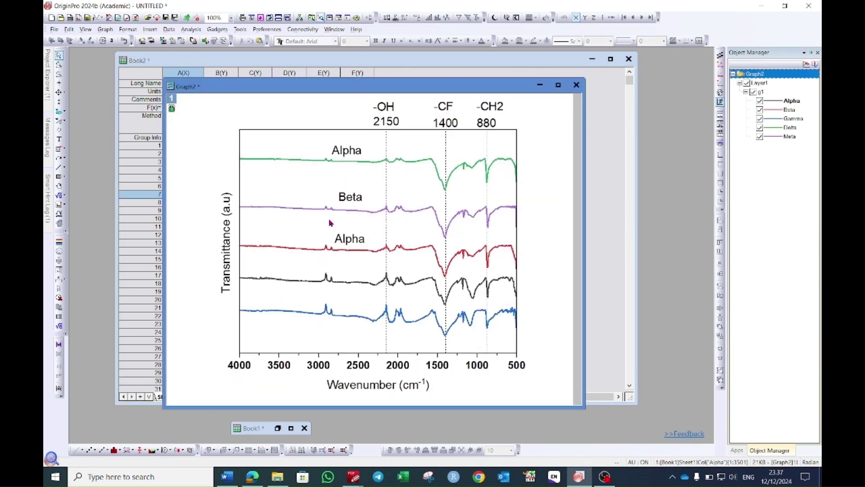
pyautogui.click(540, 85)
pyautogui.click(178, 72)
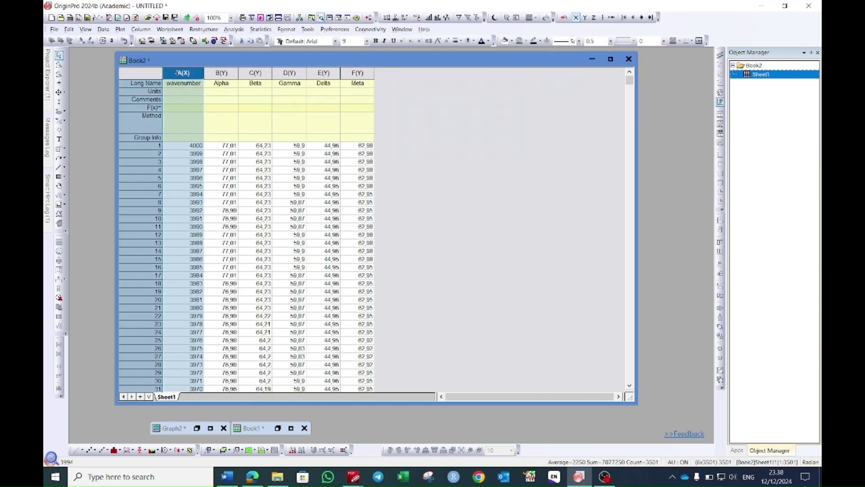
pyautogui.click(259, 186)
# Step: Check the sample names of the columns, then select columns B to F (Alpha through Meta)
pyautogui.click(223, 88)
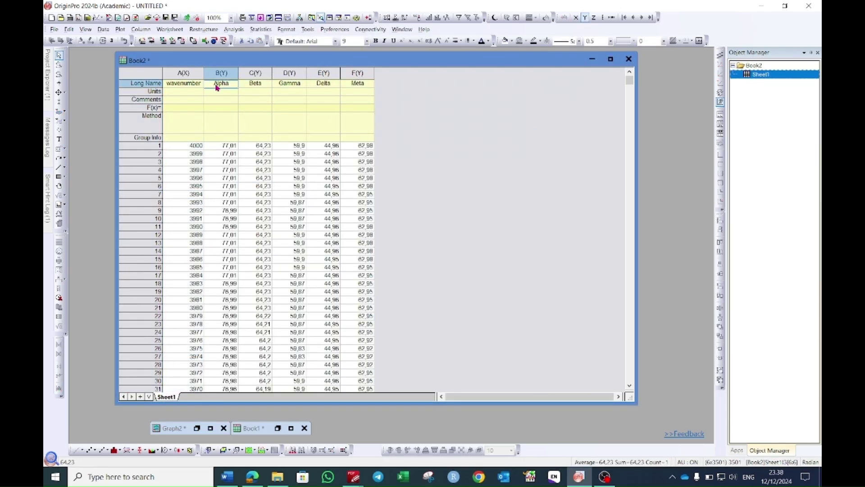
pyautogui.press('Right')
pyautogui.press('Right')
pyautogui.press('Escape')
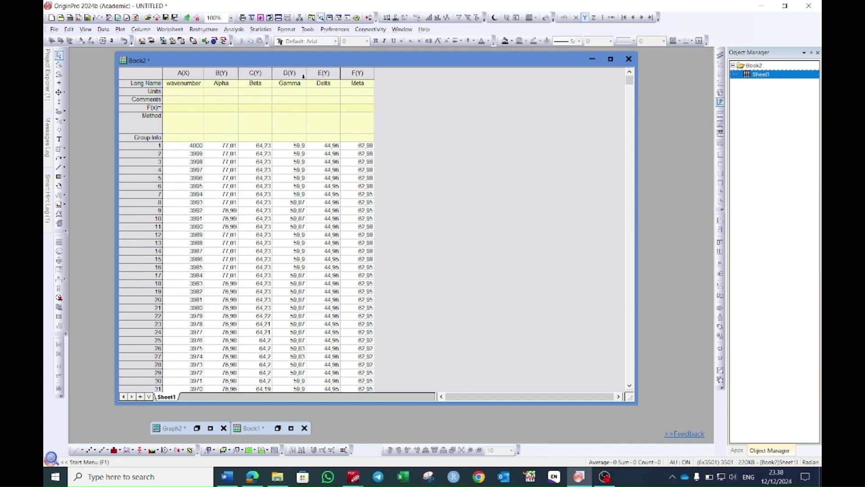
pyautogui.moveTo(242, 76); pyautogui.dragTo(358, 73)
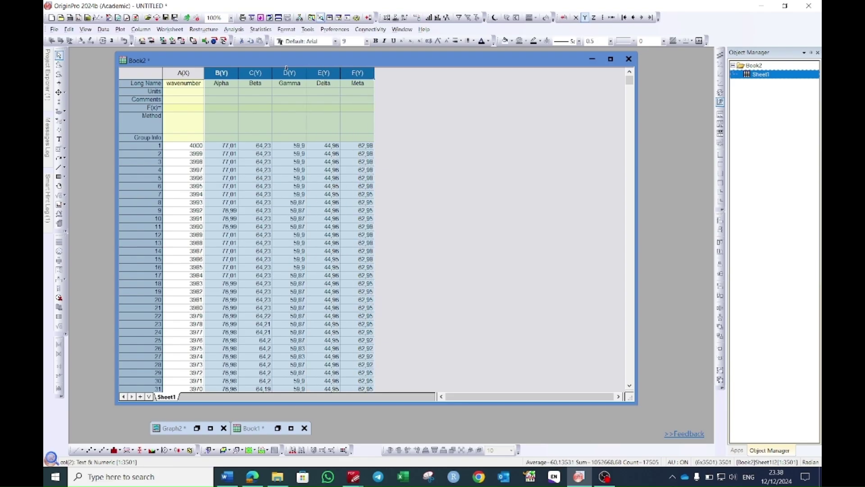
# Step: Normalize the selected Alpha–Meta columns to [0, 100], creating new columns G–K
pyautogui.rightClick(214, 73)
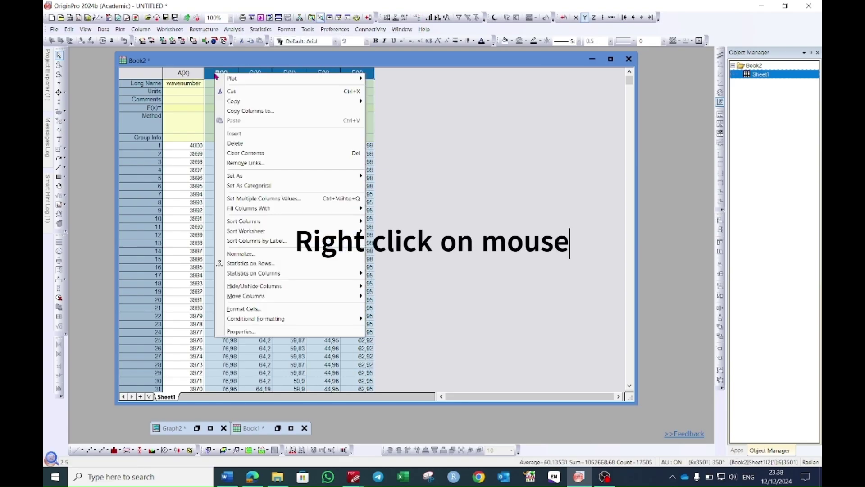
pyautogui.click(283, 254)
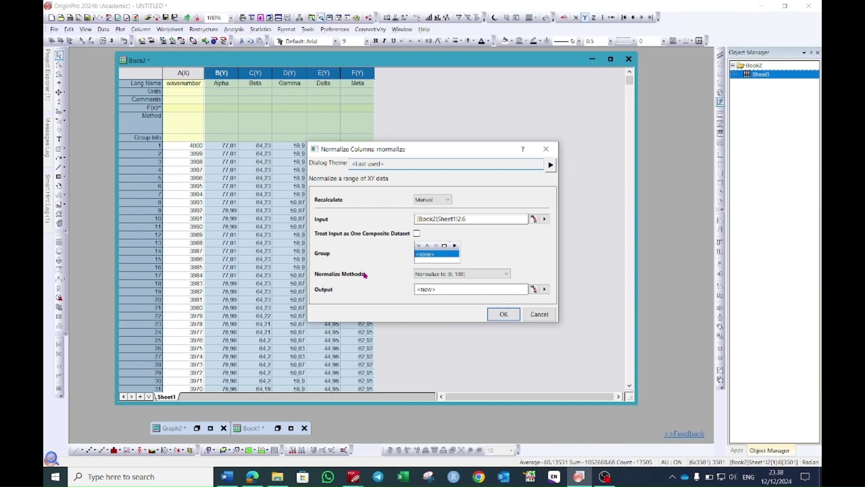
pyautogui.click(459, 280)
pyautogui.click(486, 300)
pyautogui.click(503, 314)
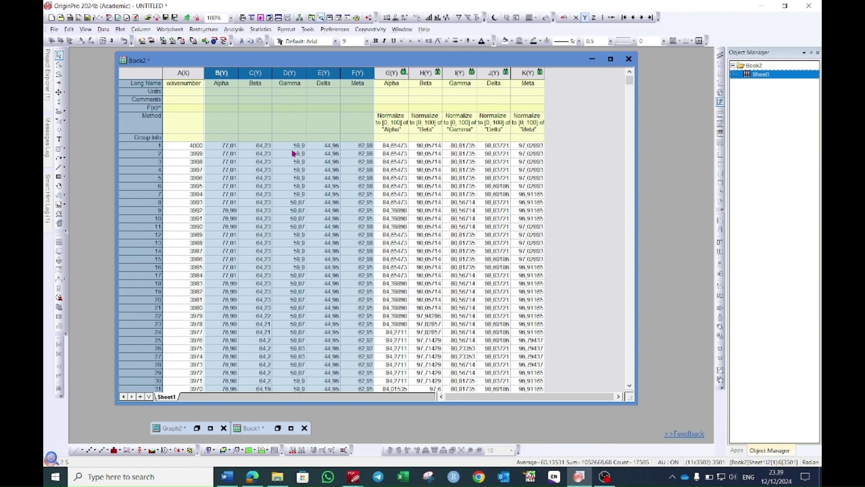
pyautogui.click(293, 153)
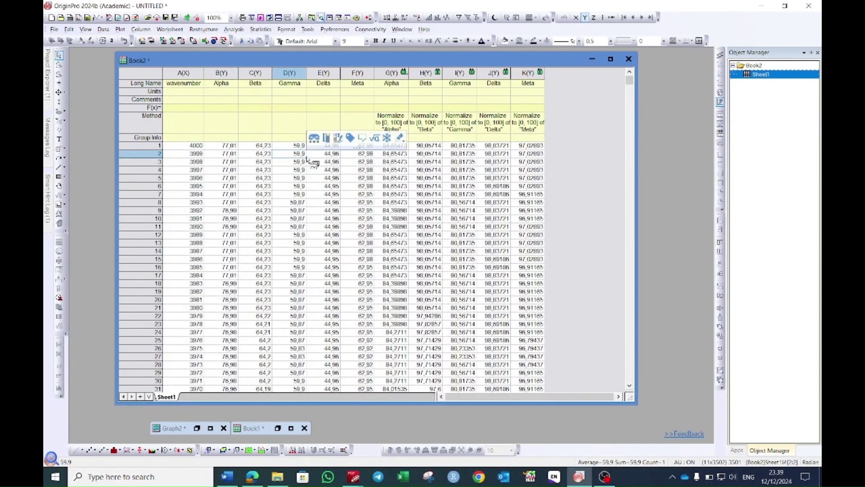
pyautogui.click(392, 177)
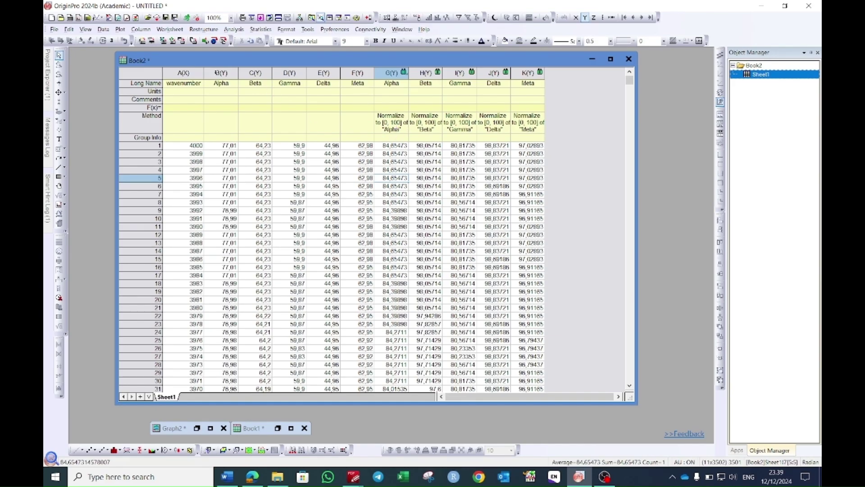
pyautogui.moveTo(220, 73); pyautogui.dragTo(348, 82)
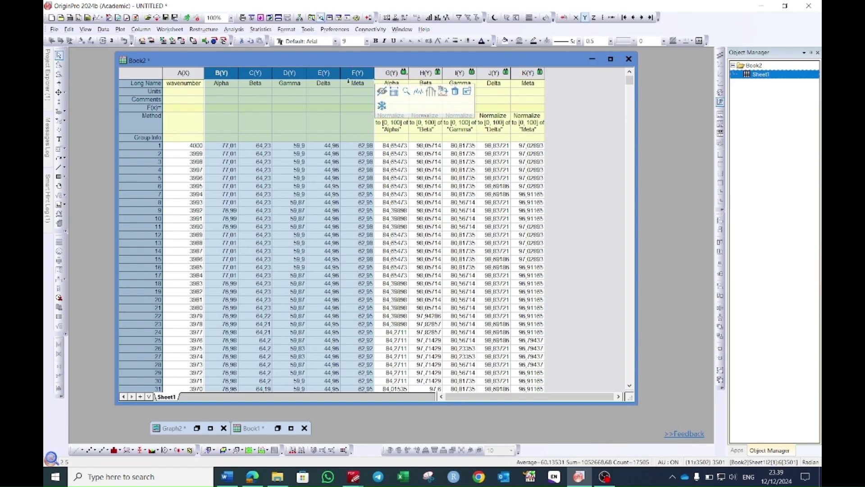
pyautogui.click(422, 186)
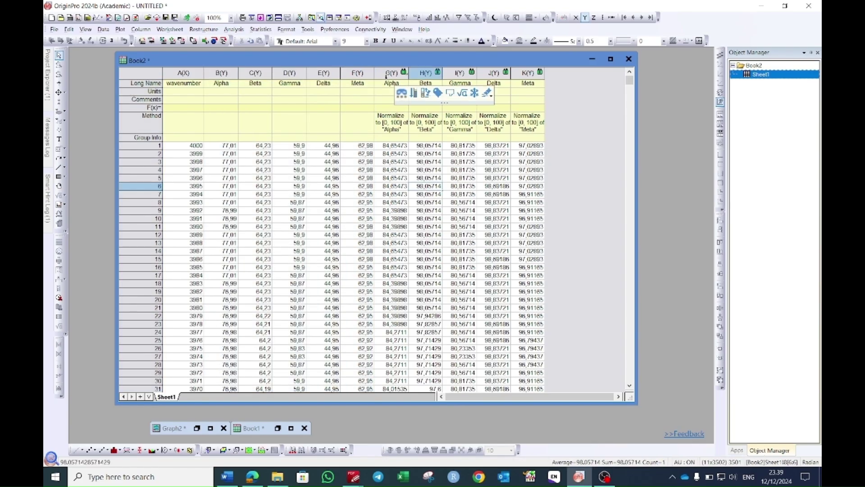
pyautogui.click(391, 163)
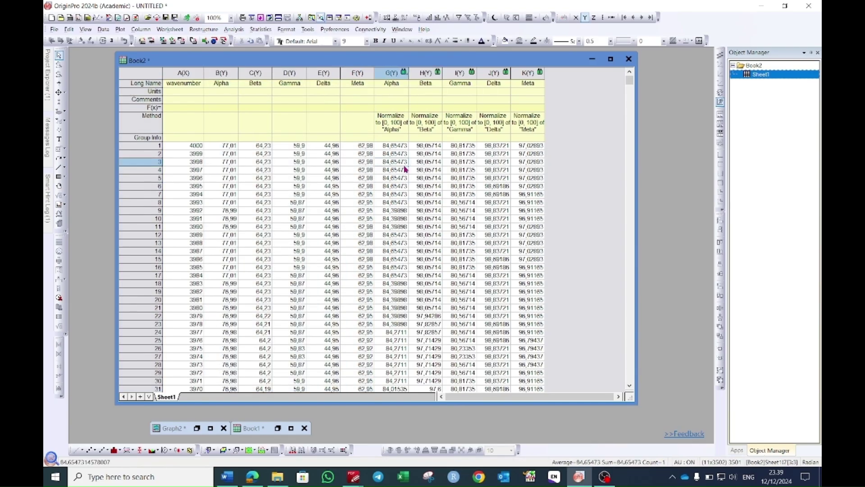
pyautogui.click(191, 72)
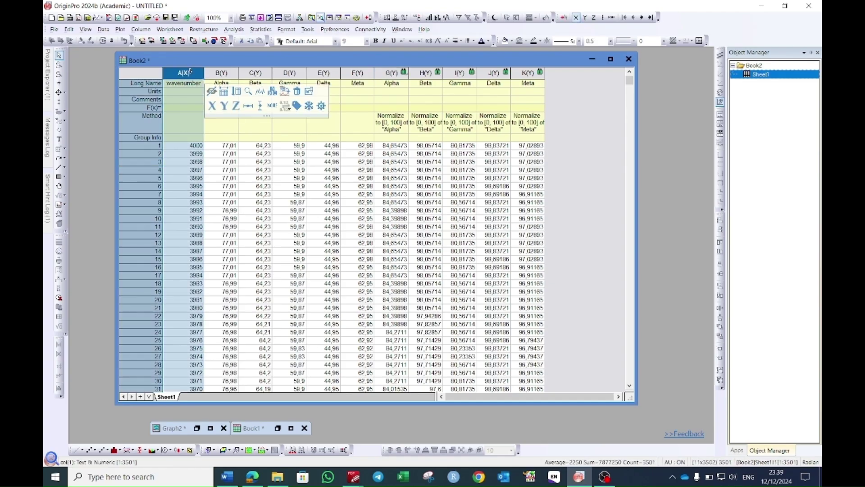
# Step: Line-plot normalized columns G–K against wavenumber and maximize the new Graph1 window
pyautogui.moveTo(392, 72); pyautogui.dragTo(529, 72)
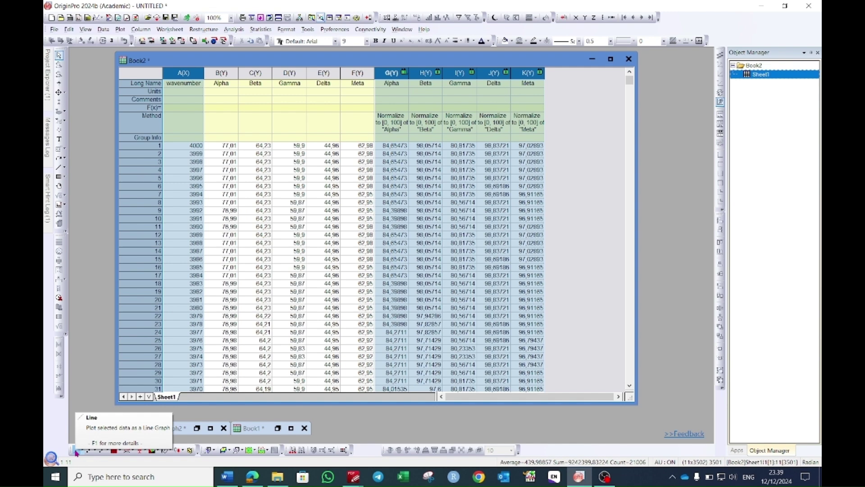
pyautogui.click(120, 28)
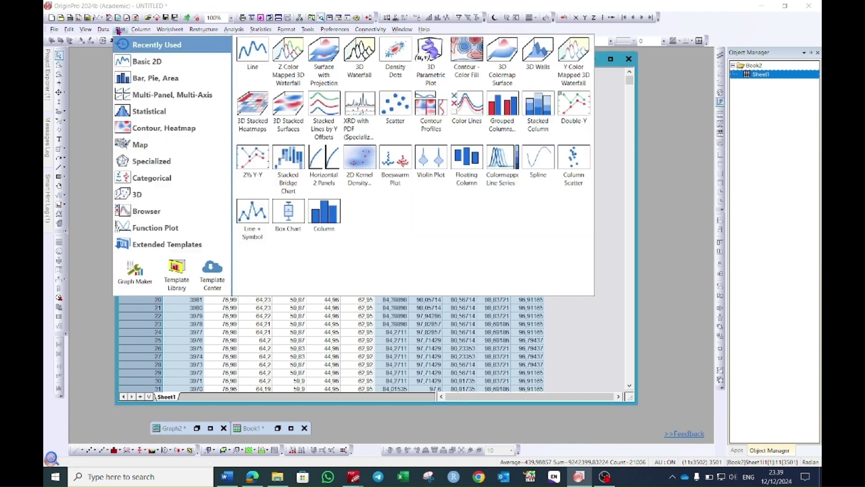
pyautogui.moveTo(142, 63)
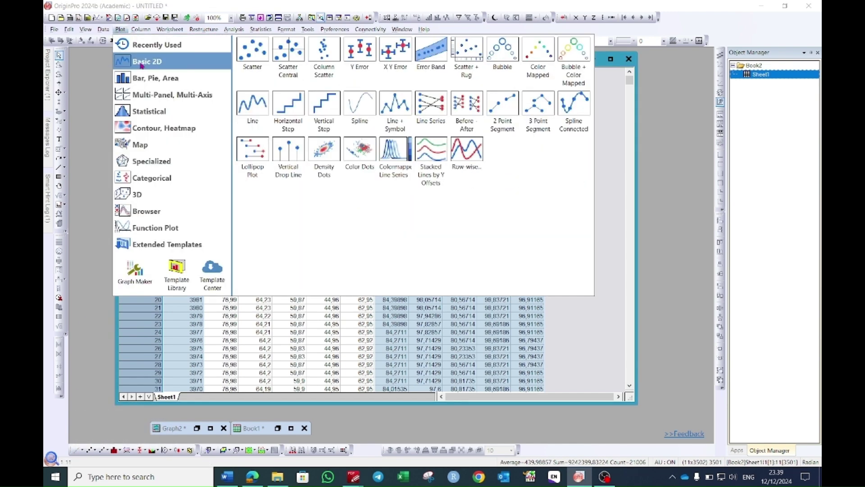
pyautogui.click(241, 117)
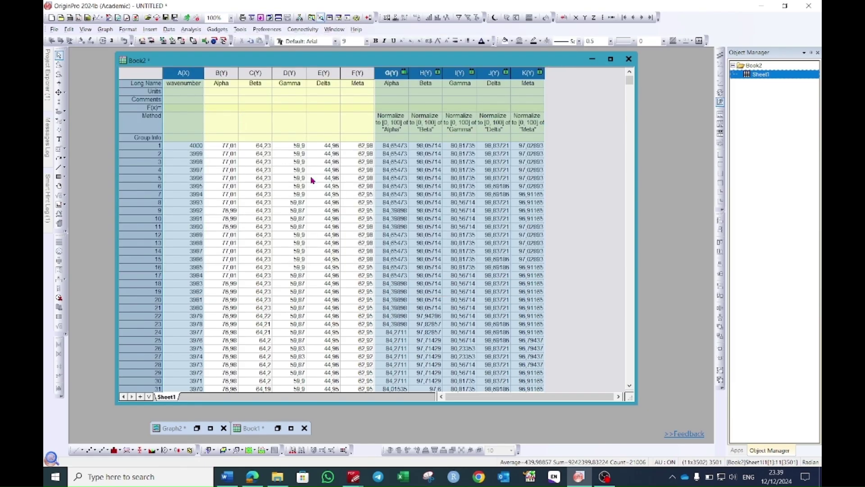
pyautogui.moveTo(335, 158); pyautogui.dragTo(391, 117)
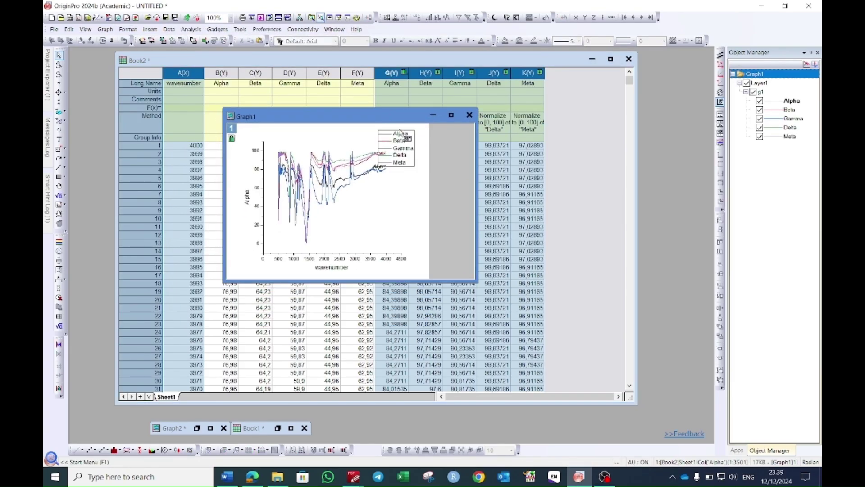
pyautogui.click(448, 114)
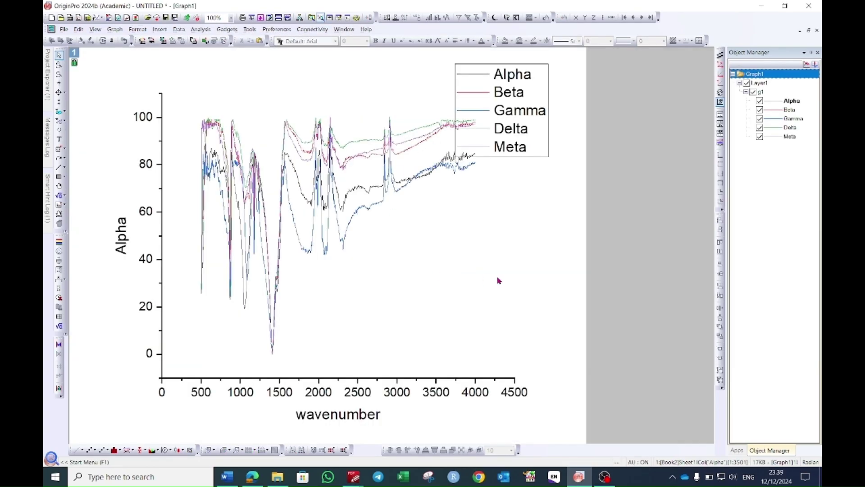
# Step: Set the Y axis upper limit to 700 and set its major and minor ticks to None
pyautogui.doubleClick(143, 215)
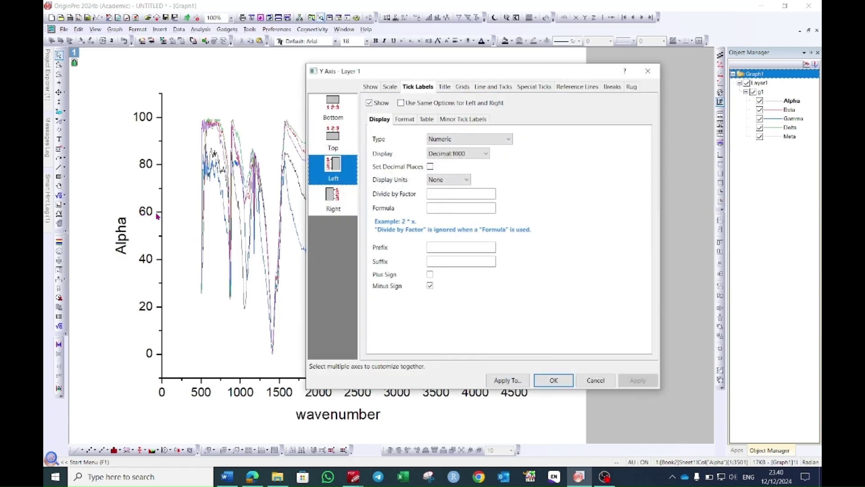
pyautogui.click(390, 86)
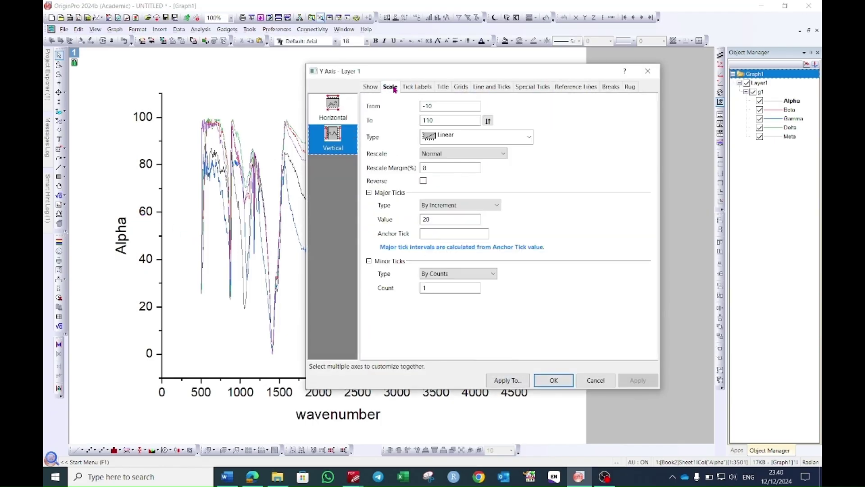
pyautogui.doubleClick(450, 120)
pyautogui.write('700')
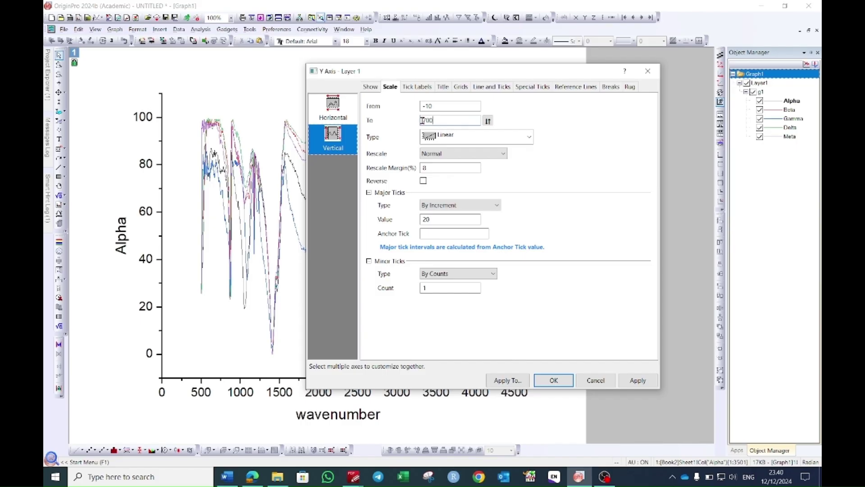
pyautogui.click(487, 87)
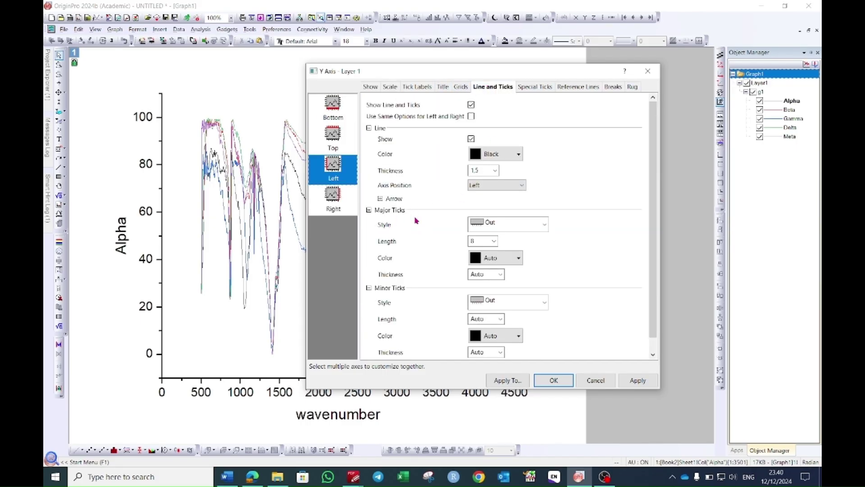
pyautogui.click(535, 223)
pyautogui.click(518, 277)
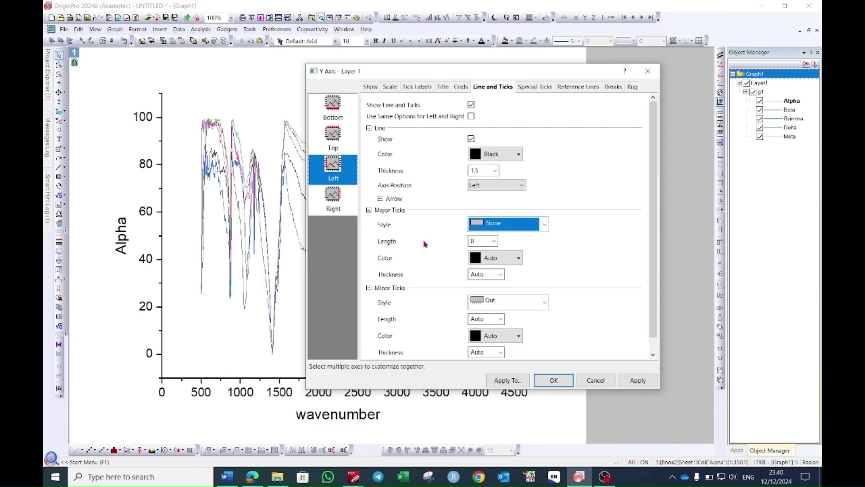
pyautogui.click(520, 303)
pyautogui.click(511, 352)
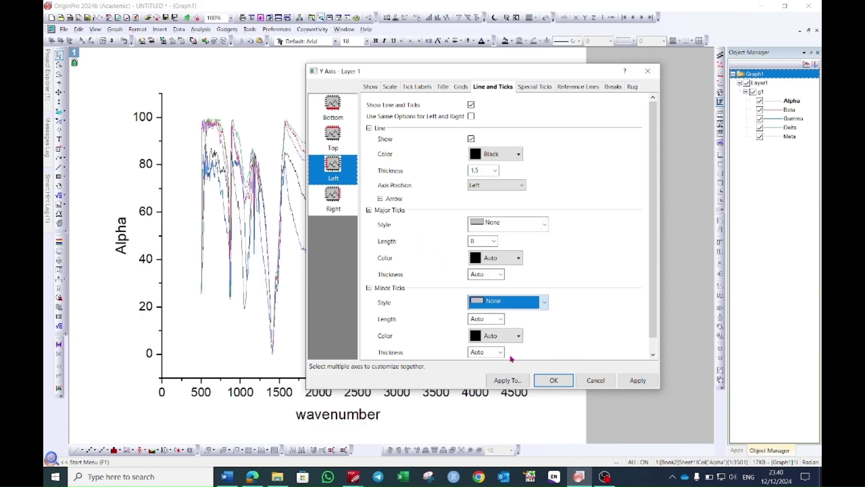
# Step: Change the X axis From value so the wavenumber axis starts at 4000
pyautogui.click(391, 87)
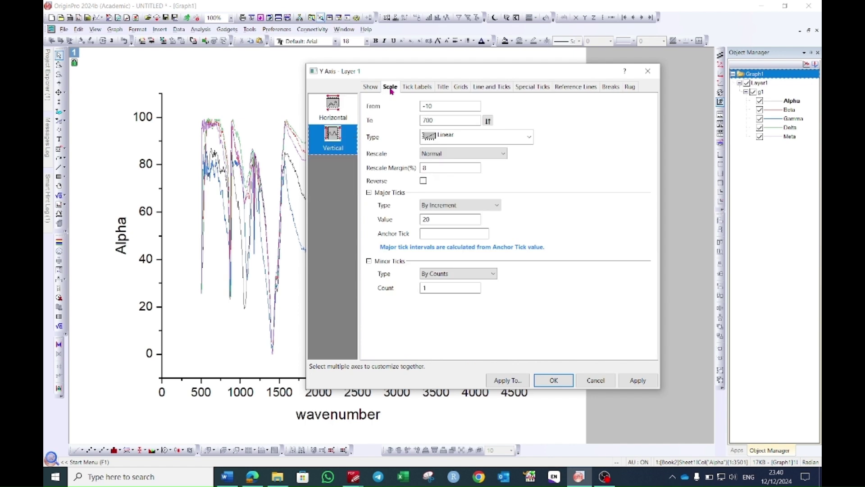
pyautogui.click(341, 110)
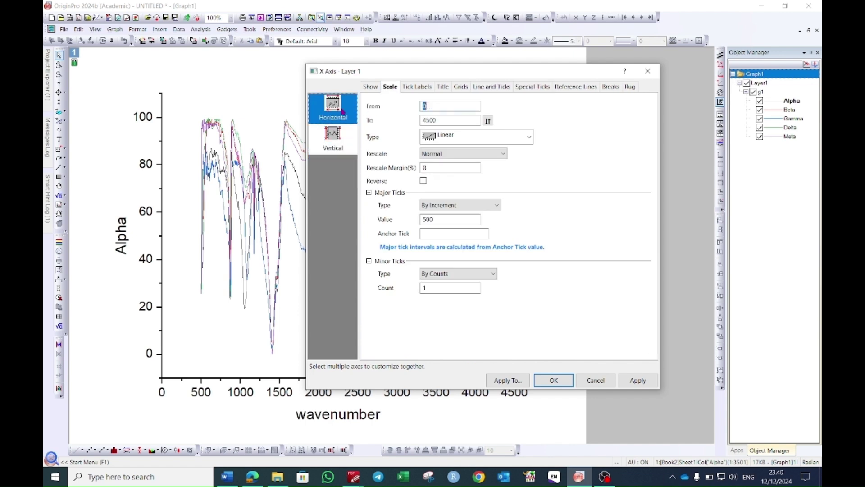
pyautogui.doubleClick(432, 104)
pyautogui.write('4000')
pyautogui.press('Tab')
# Step: Apply the axis settings and give the plot layer a full rectangular frame
pyautogui.click(553, 380)
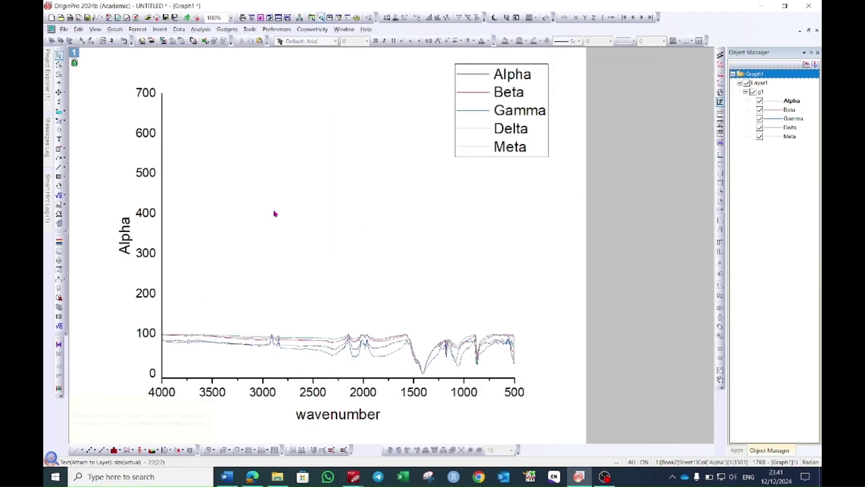
pyautogui.click(274, 214)
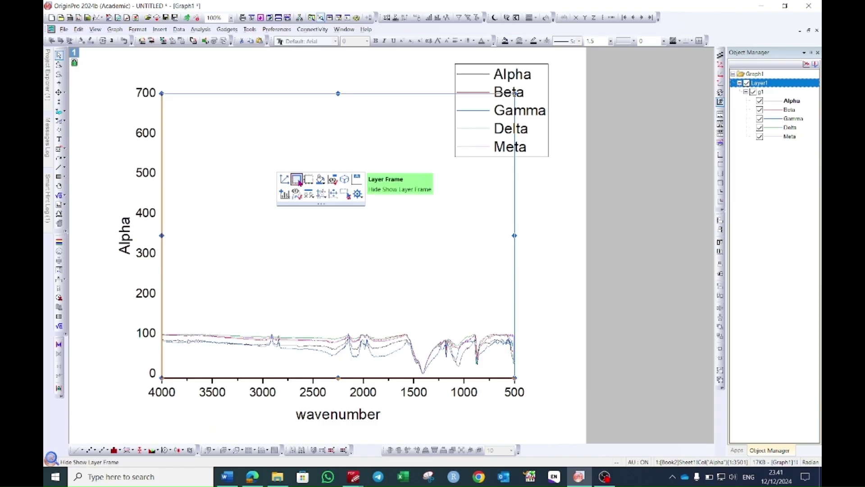
pyautogui.click(297, 180)
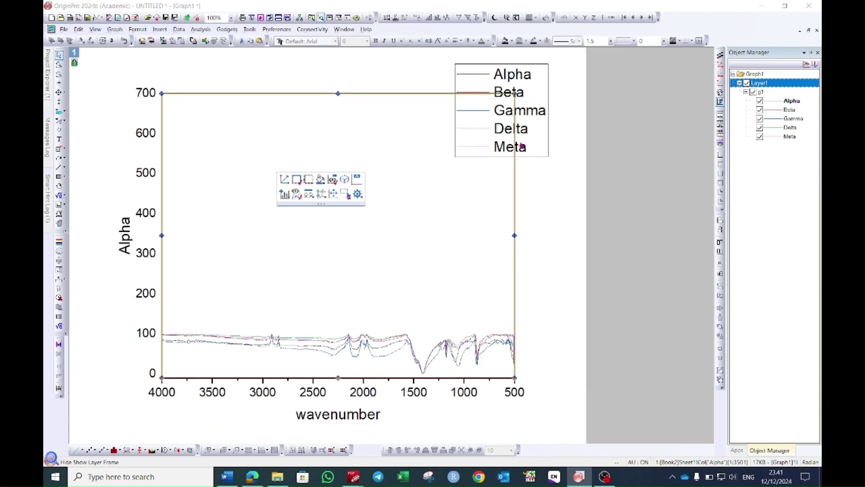
# Step: Move the legend to the top-right corner and shrink it
pyautogui.click(561, 86)
pyautogui.click(543, 100)
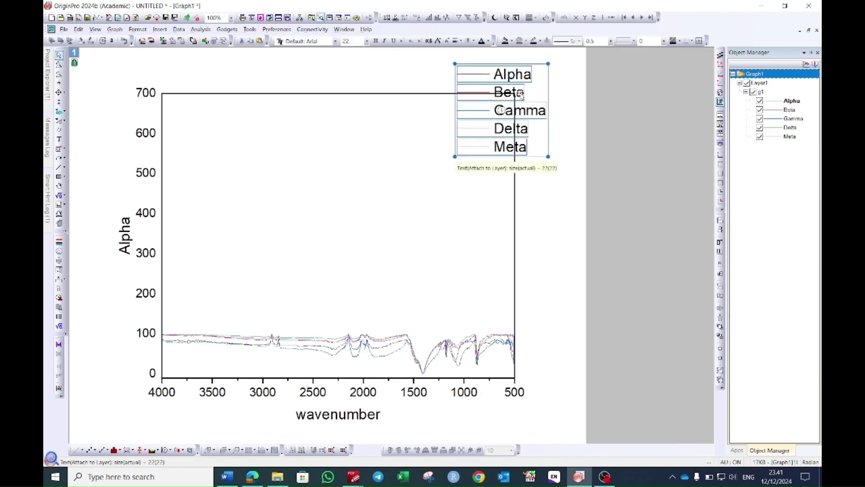
pyautogui.moveTo(538, 81); pyautogui.dragTo(572, 72)
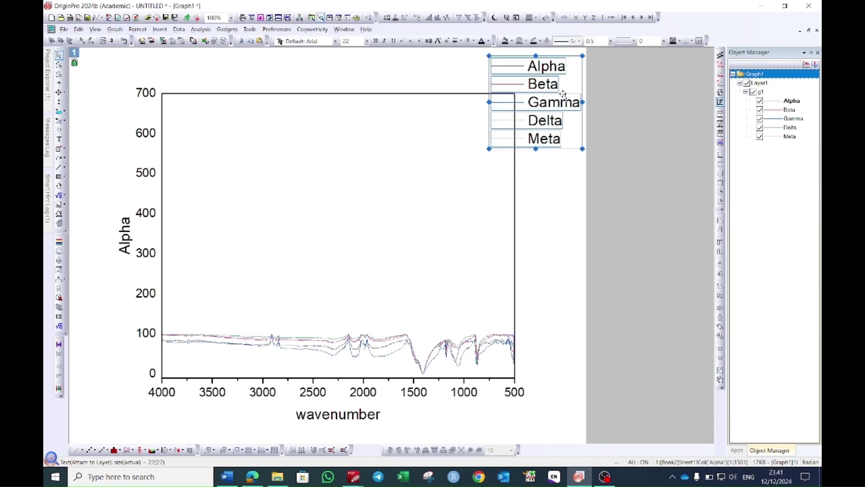
pyautogui.moveTo(487, 150); pyautogui.dragTo(529, 109)
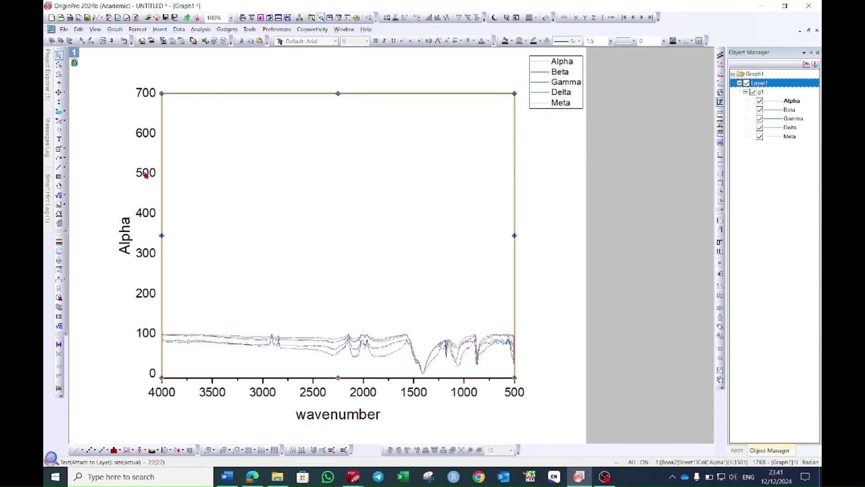
# Step: Delete the Y-axis tick labels and retitle the Y axis 'Transmittance (a.u)'
pyautogui.click(143, 96)
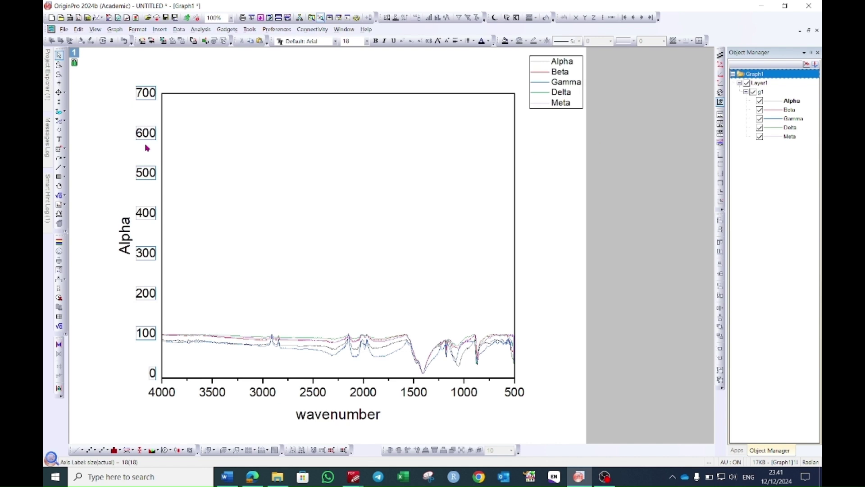
pyautogui.press('Delete')
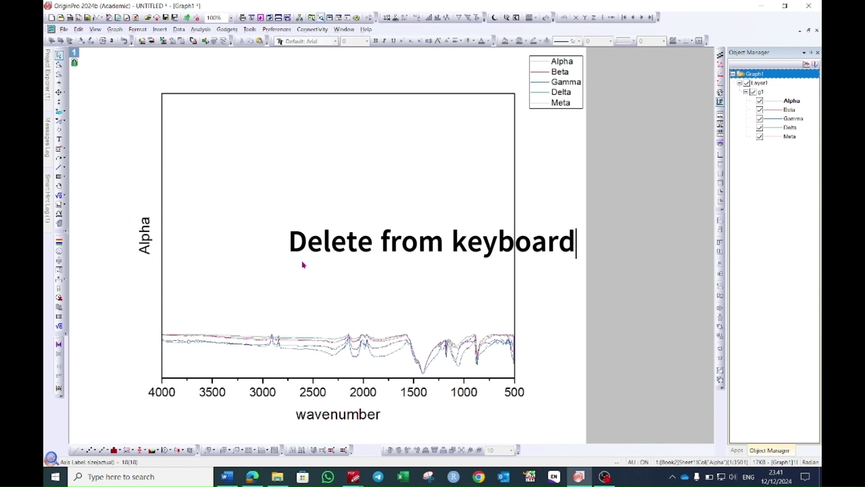
pyautogui.doubleClick(144, 235)
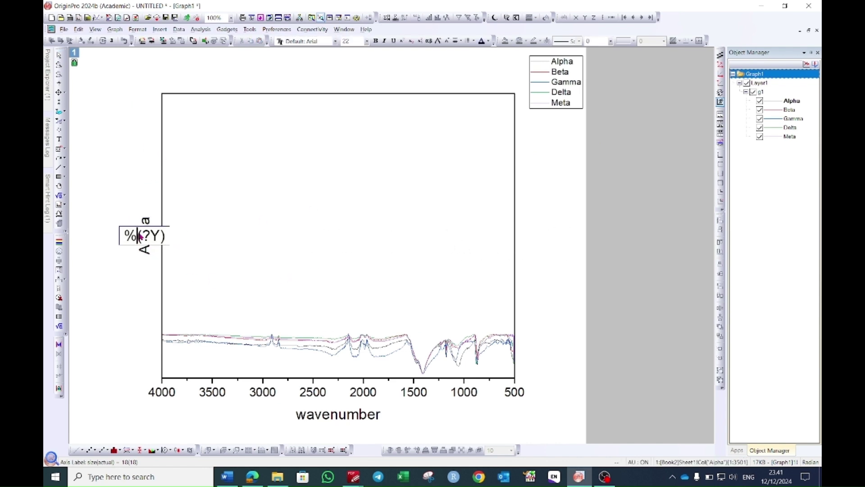
pyautogui.moveTo(124, 235); pyautogui.dragTo(173, 240)
pyautogui.write('Transmittance')
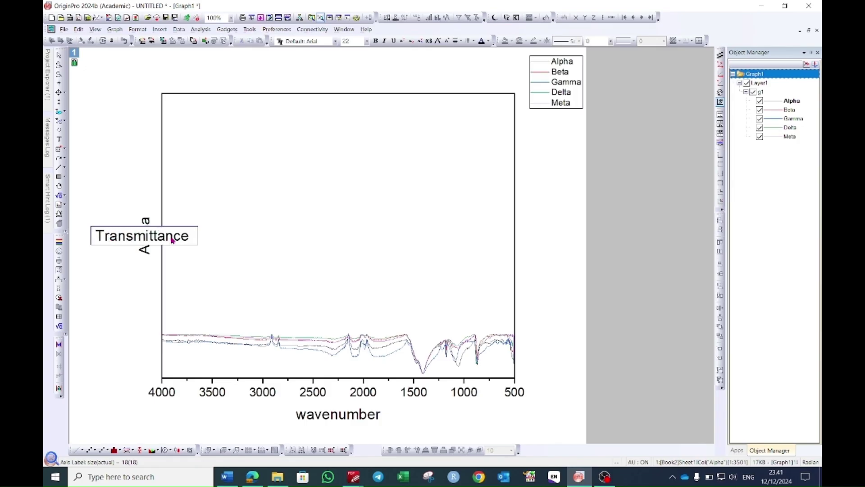
pyautogui.write(' (a.u)')
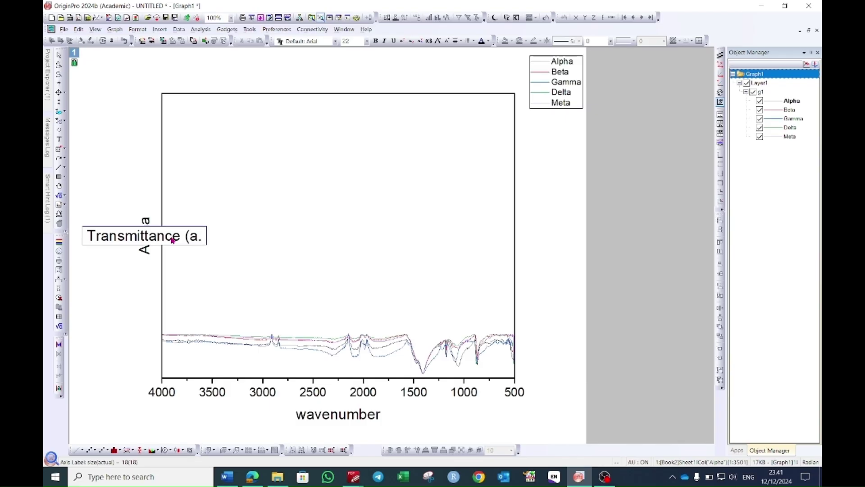
pyautogui.click(408, 428)
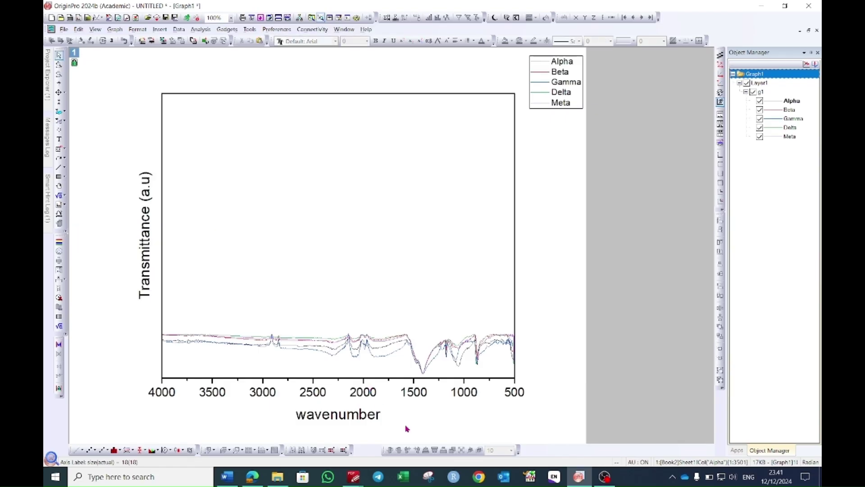
# Step: Retitle the X axis 'Wavenumber (cm⁻¹)' with the -1 in superscript
pyautogui.doubleClick(336, 415)
pyautogui.moveTo(317, 415); pyautogui.dragTo(369, 420)
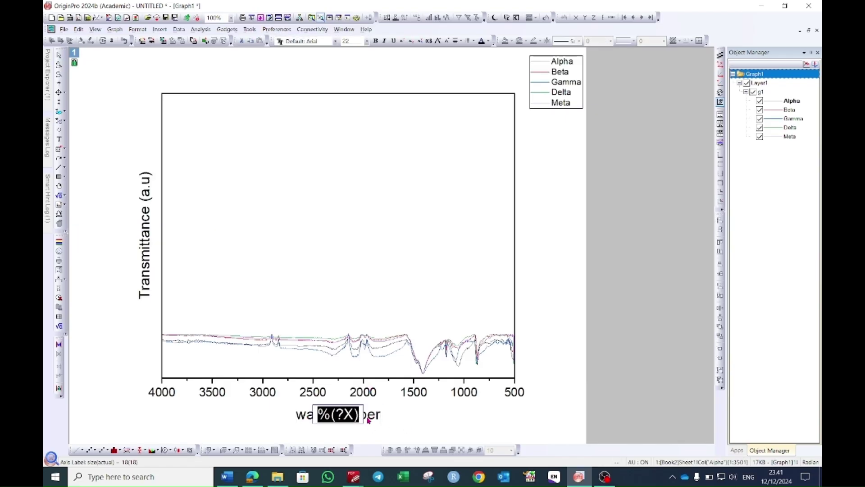
pyautogui.write('Wavenumber')
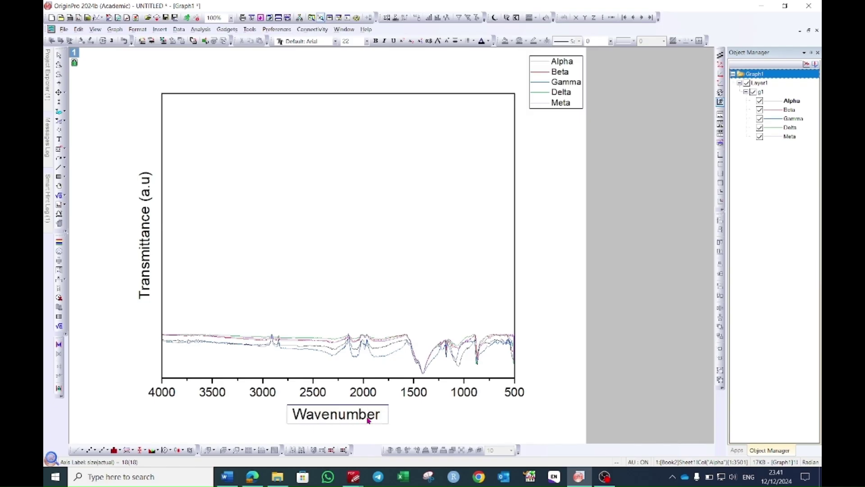
pyautogui.write(' (cm-1)')
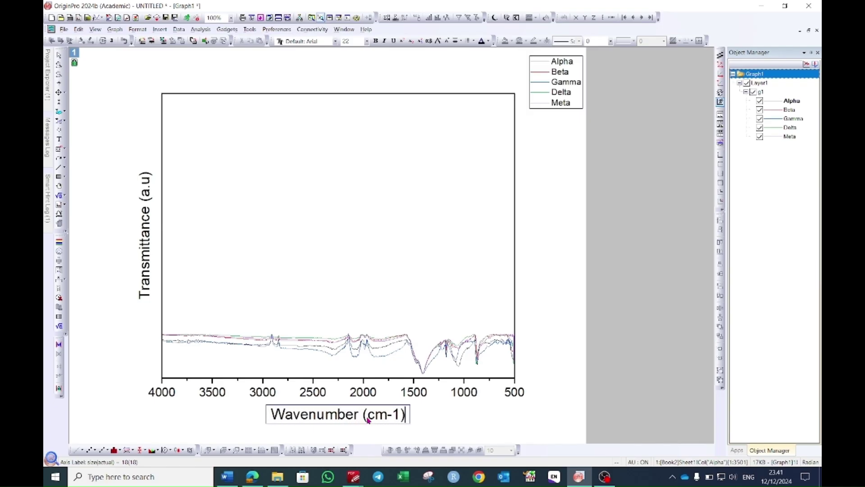
pyautogui.moveTo(386, 418); pyautogui.dragTo(403, 420)
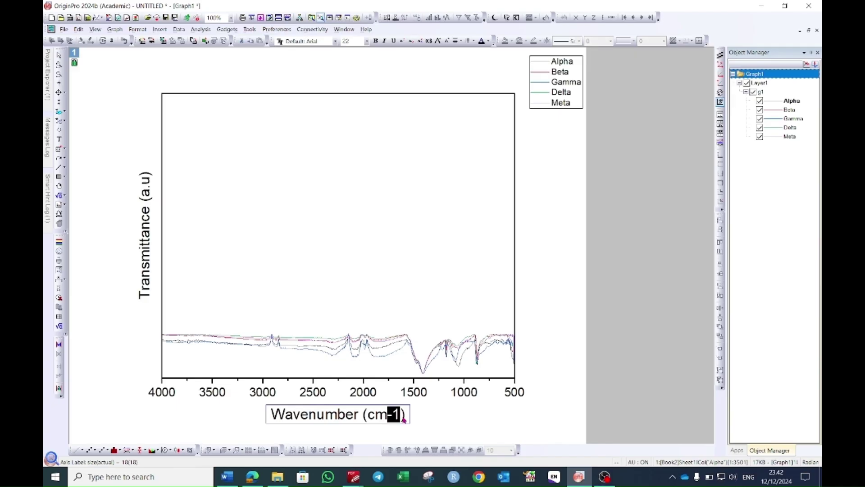
pyautogui.click(403, 44)
pyautogui.click(425, 421)
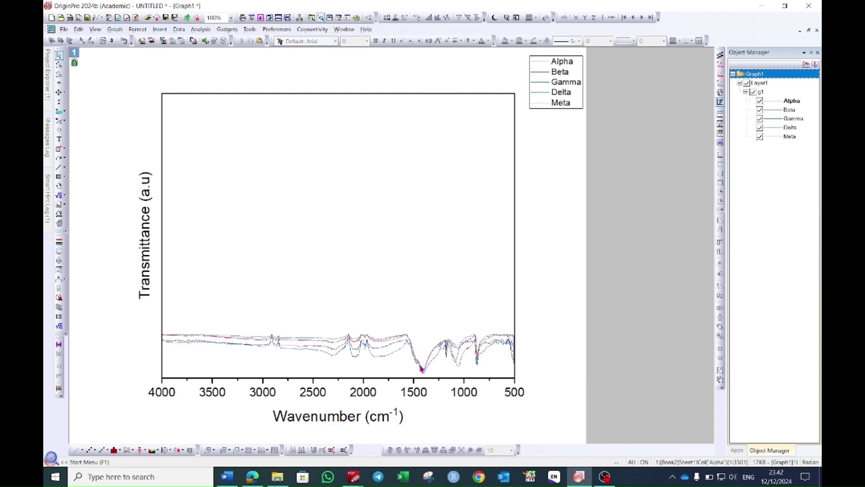
# Step: Set the layer's stack offset to Individual in Plot Details and apply it
pyautogui.doubleClick(284, 189)
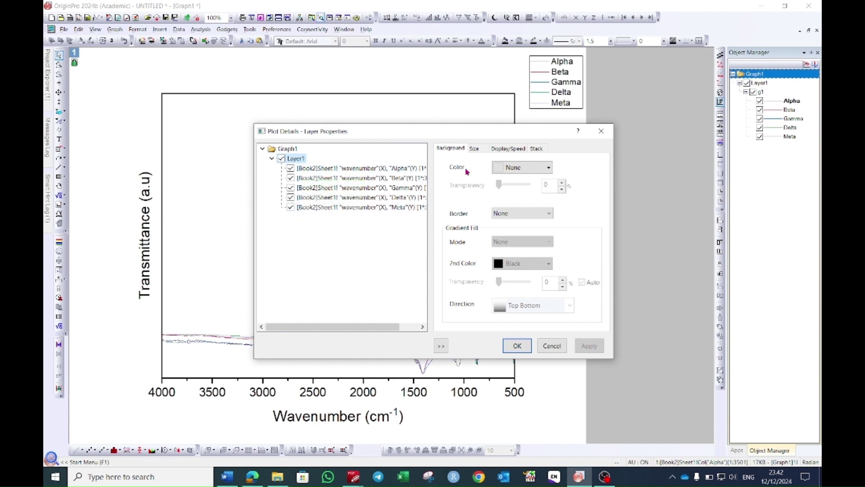
pyautogui.click(537, 149)
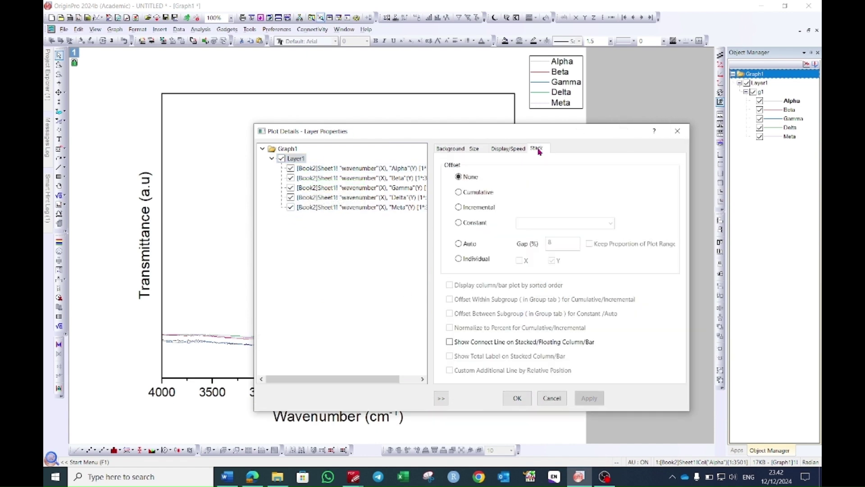
pyautogui.click(460, 260)
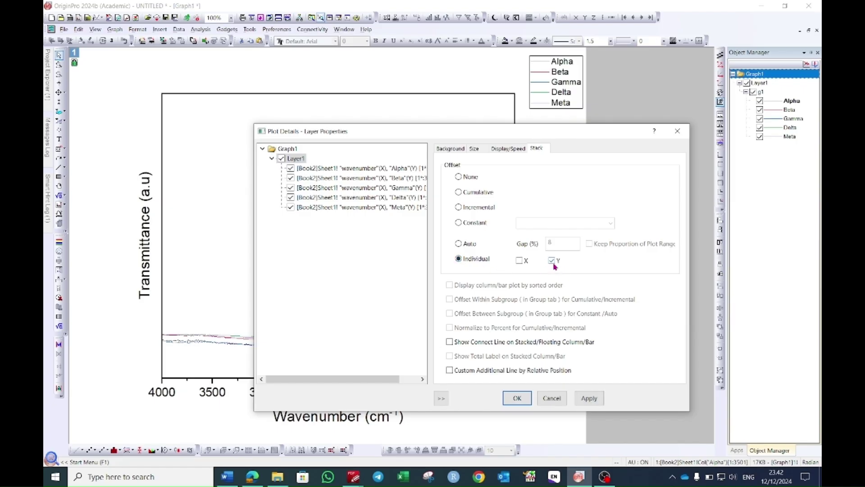
pyautogui.click(450, 149)
pyautogui.click(521, 349)
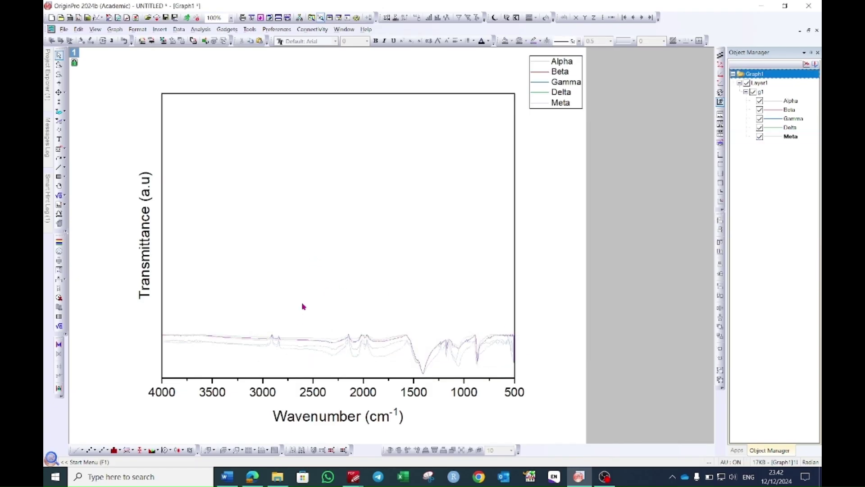
# Step: Drag the curves into separate rows: Meta top, then Beta, Delta, Alpha, and Gamma at bottom
pyautogui.click(299, 343)
pyautogui.moveTo(297, 341); pyautogui.dragTo(301, 121)
pyautogui.click(305, 218)
pyautogui.click(317, 345)
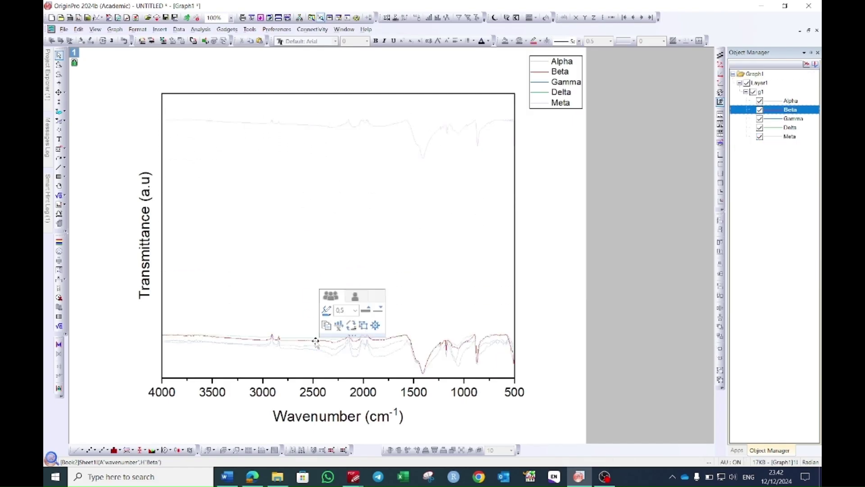
pyautogui.moveTo(317, 342); pyautogui.dragTo(306, 167)
pyautogui.click(305, 231)
pyautogui.click(326, 343)
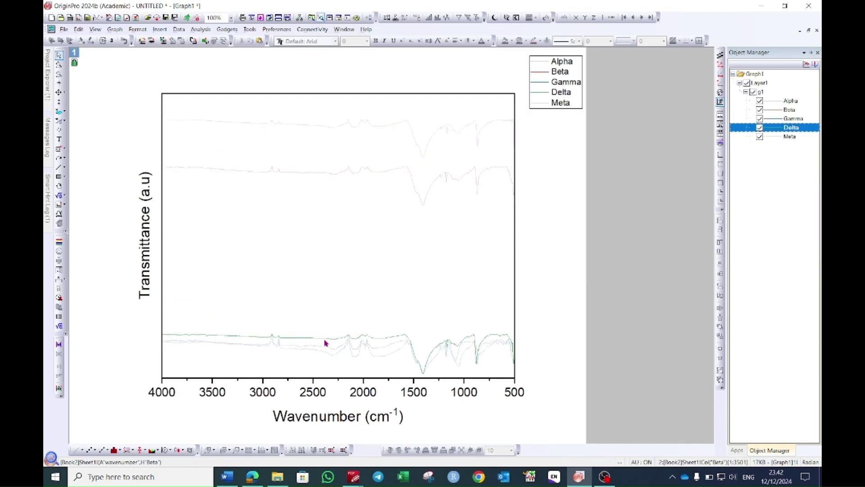
pyautogui.moveTo(326, 343); pyautogui.dragTo(318, 219)
pyautogui.click(320, 310)
pyautogui.click(329, 351)
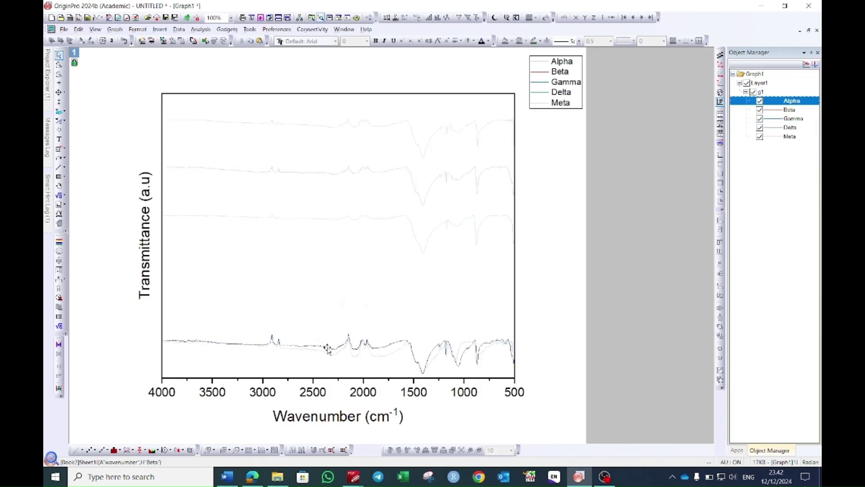
pyautogui.moveTo(329, 351); pyautogui.dragTo(319, 308)
pyautogui.click(319, 308)
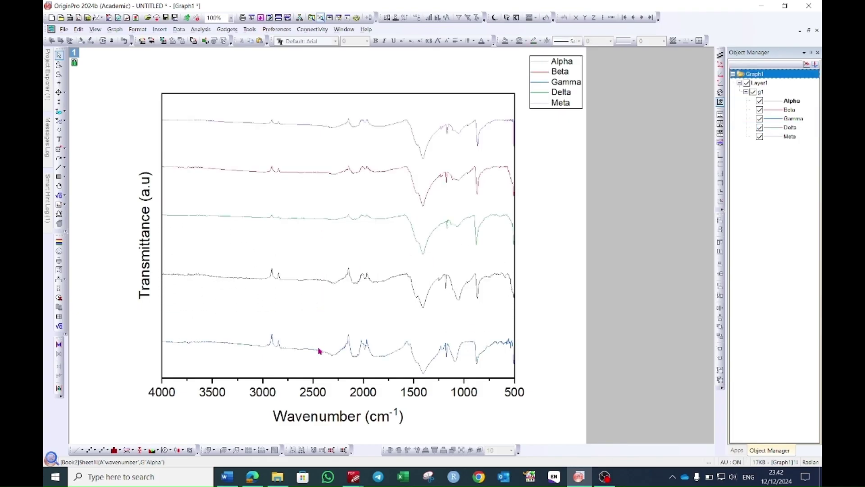
pyautogui.click(320, 353)
pyautogui.moveTo(320, 353); pyautogui.dragTo(319, 331)
pyautogui.click(542, 245)
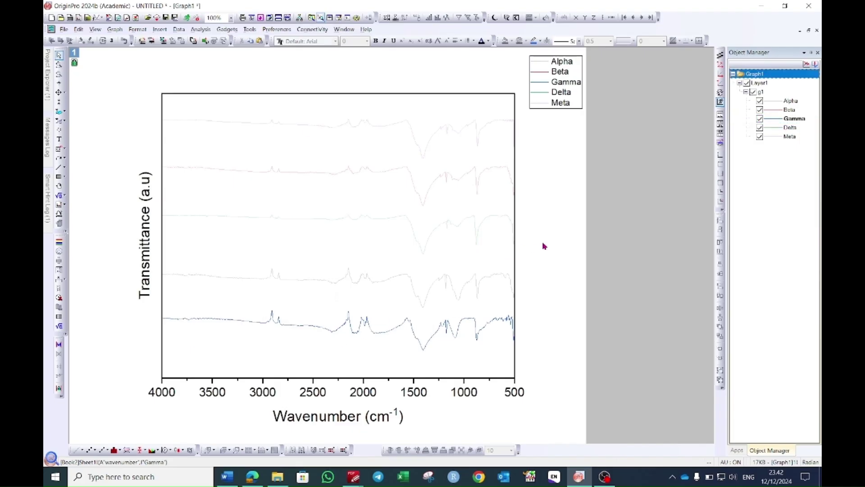
# Step: Set the spectra line thickness to 2
pyautogui.click(310, 127)
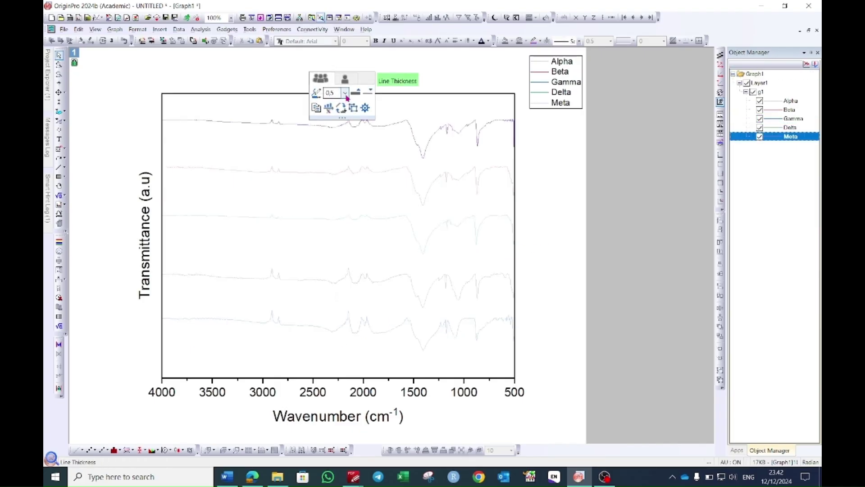
pyautogui.click(347, 92)
pyautogui.click(346, 144)
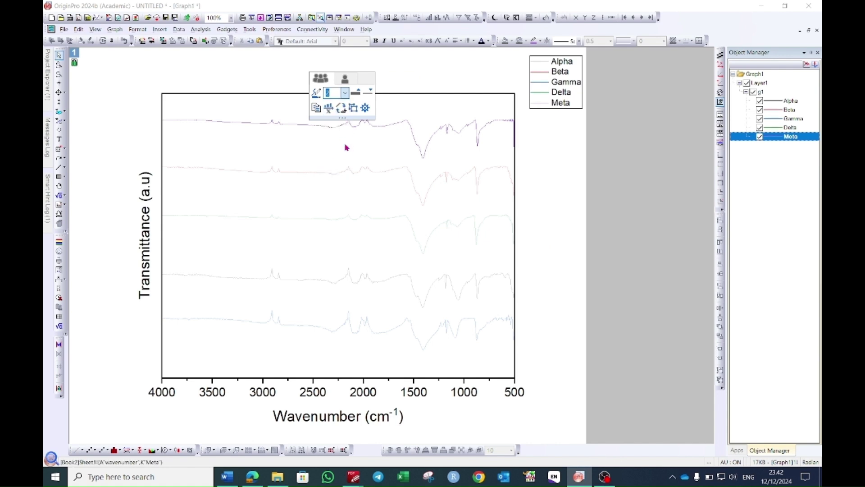
pyautogui.click(558, 155)
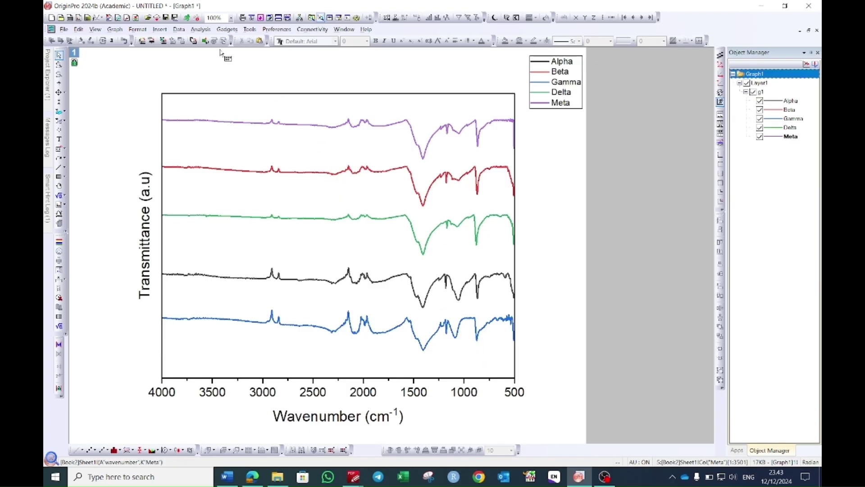
# Step: Insert a vertical straight reference line at 2150
pyautogui.click(160, 29)
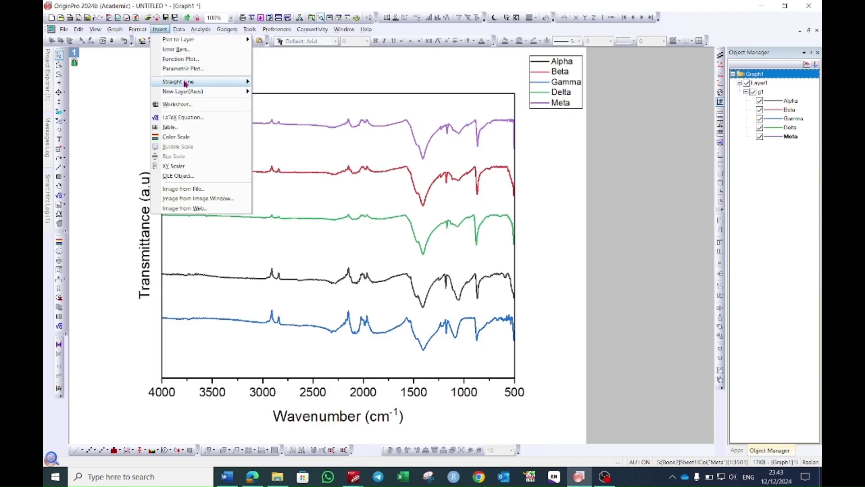
pyautogui.moveTo(185, 82)
pyautogui.click(275, 95)
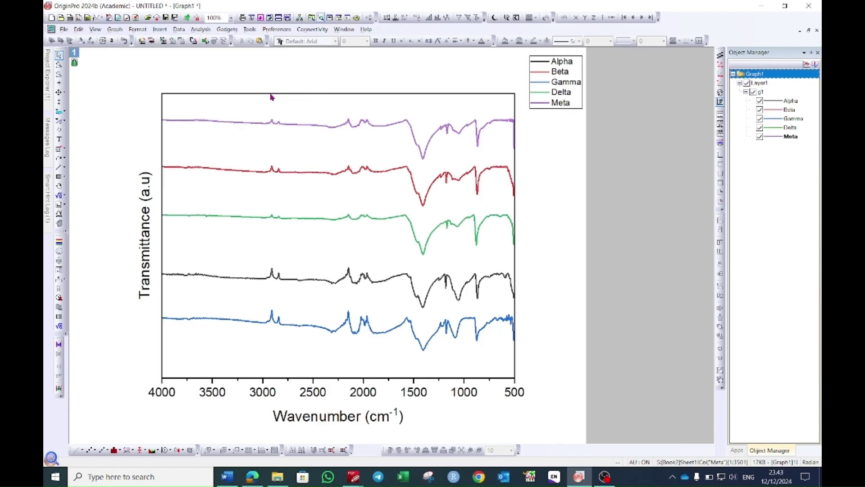
pyautogui.moveTo(453, 126); pyautogui.dragTo(630, 124)
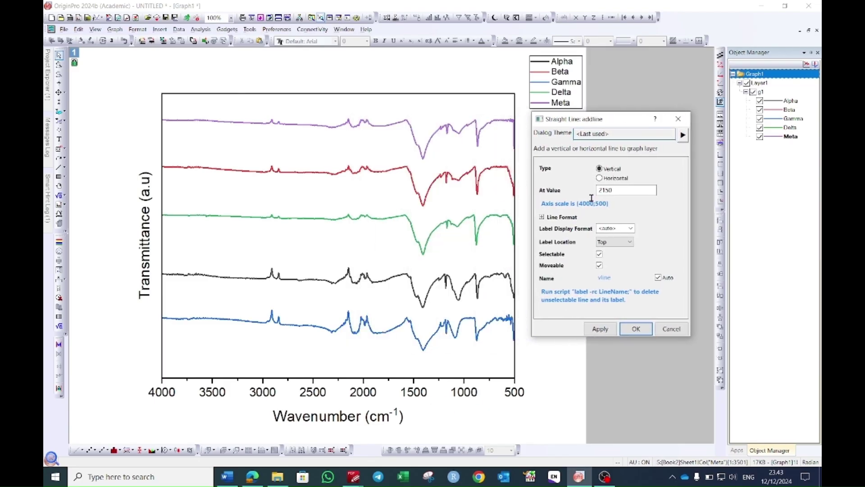
pyautogui.doubleClick(622, 190)
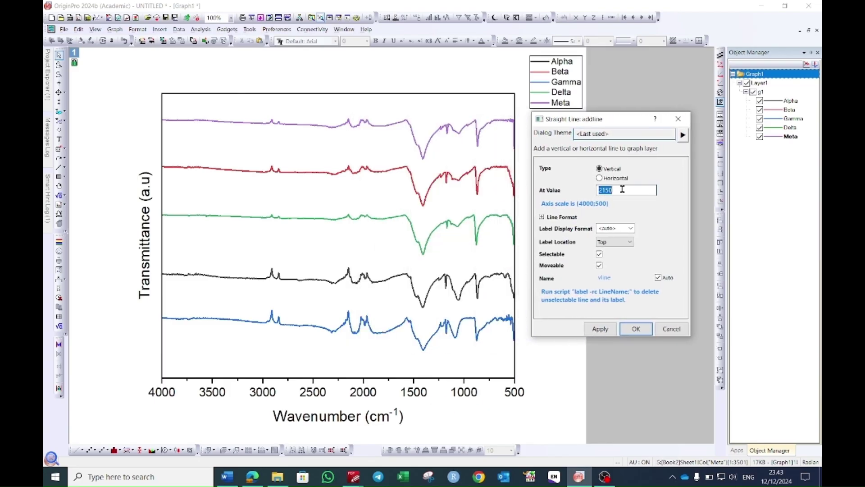
pyautogui.click(636, 328)
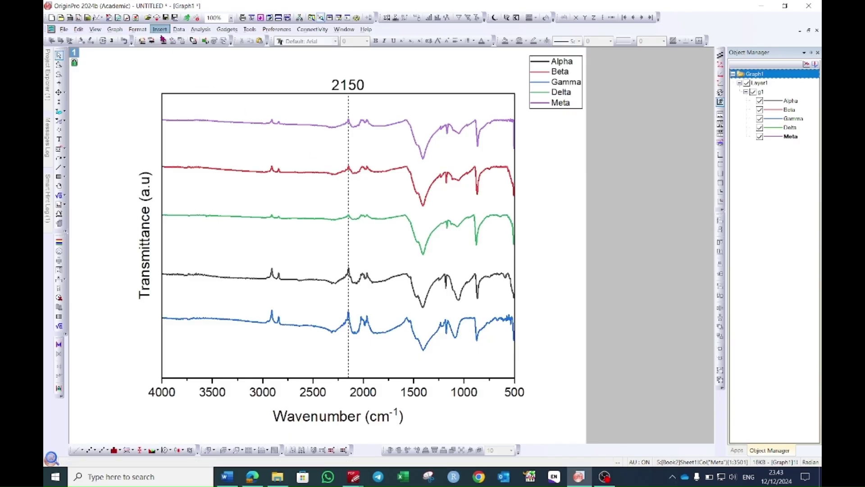
# Step: Insert a vertical straight reference line at 1400
pyautogui.click(160, 28)
pyautogui.moveTo(180, 82)
pyautogui.click(283, 93)
pyautogui.doubleClick(466, 198)
pyautogui.write('1400')
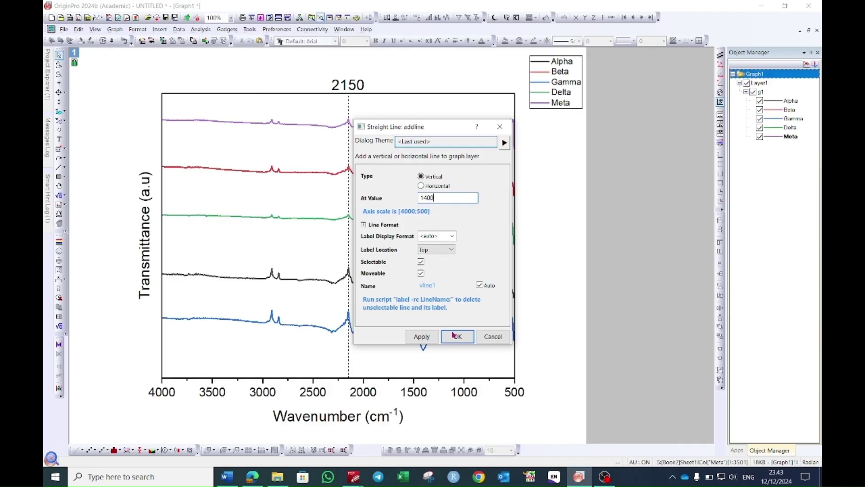
pyautogui.click(456, 335)
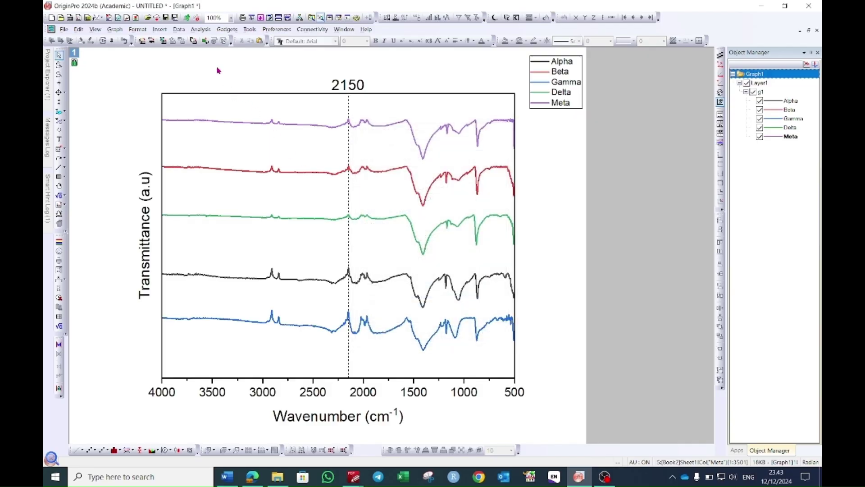
# Step: Insert a vertical straight reference line at 880
pyautogui.click(160, 29)
pyautogui.moveTo(180, 82)
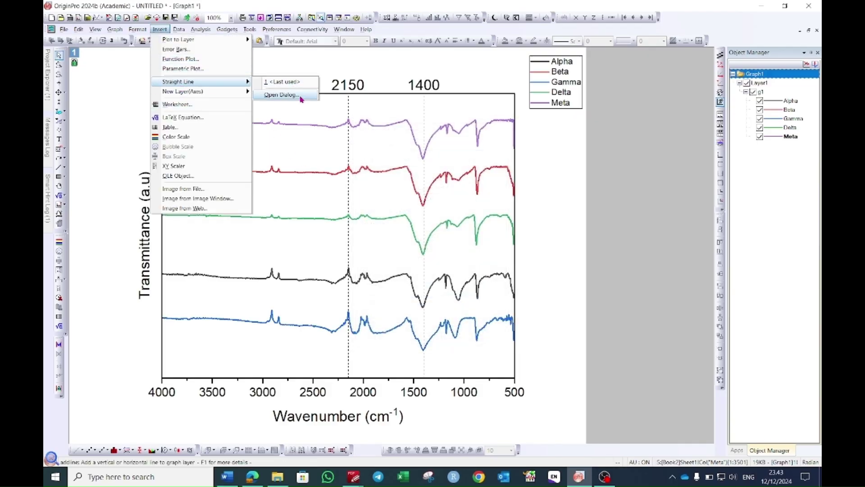
pyautogui.click(290, 94)
pyautogui.doubleClick(446, 197)
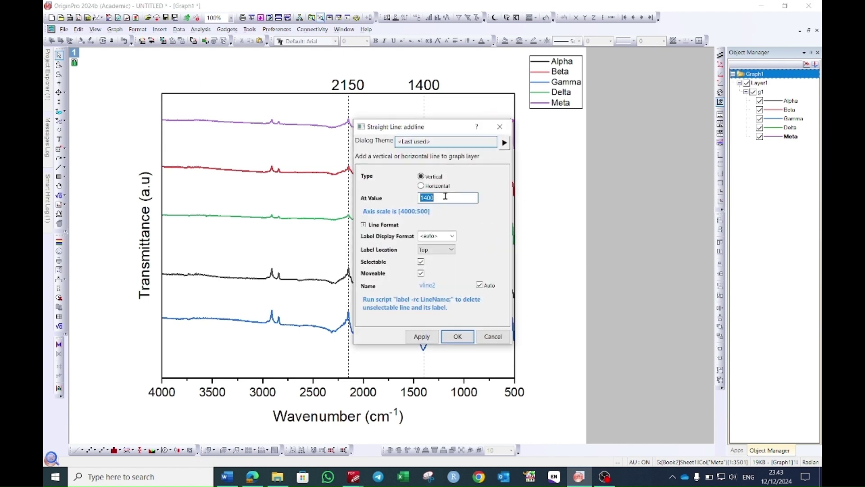
pyautogui.write('880')
pyautogui.click(458, 336)
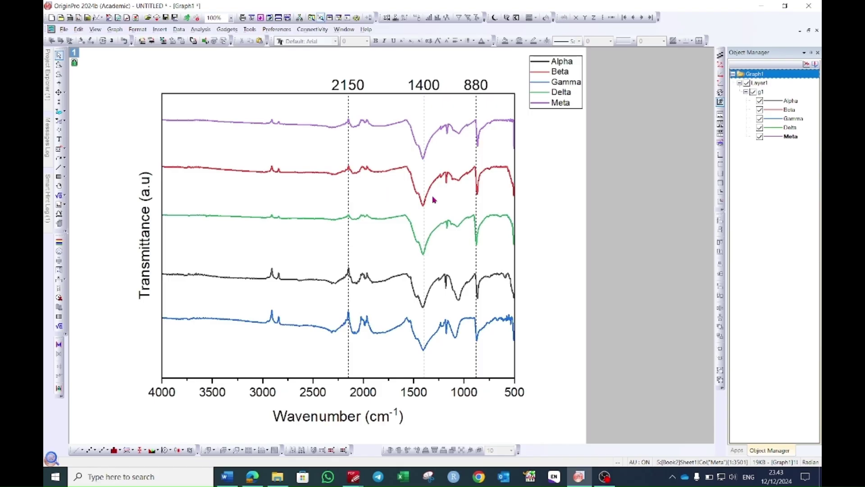
# Step: Make the 2150 line LT Magenta with width 1
pyautogui.doubleClick(349, 113)
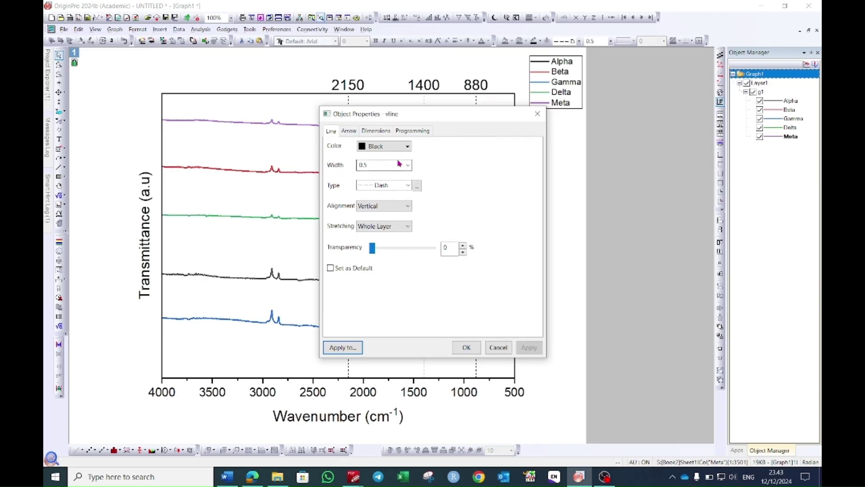
pyautogui.click(405, 164)
pyautogui.click(401, 189)
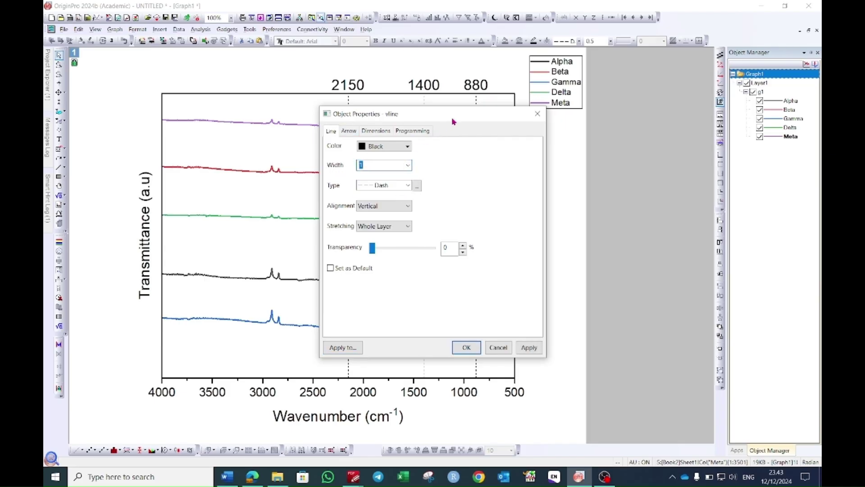
pyautogui.moveTo(453, 122); pyautogui.dragTo(572, 100)
pyautogui.click(525, 125)
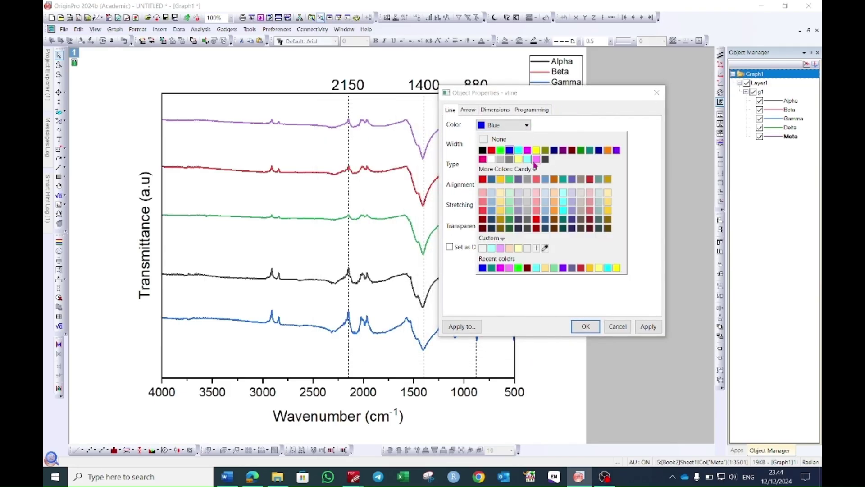
pyautogui.click(535, 160)
pyautogui.click(586, 326)
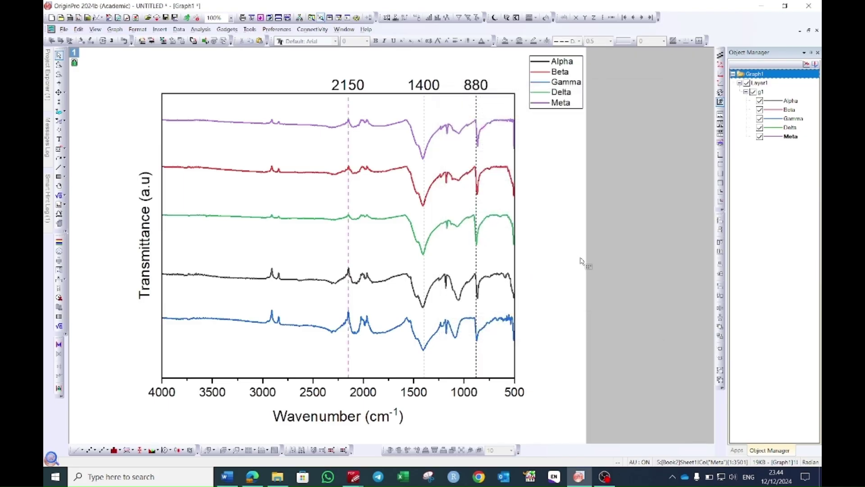
# Step: Make the 1400 line thicker and LT Magenta
pyautogui.doubleClick(424, 112)
pyautogui.click(527, 144)
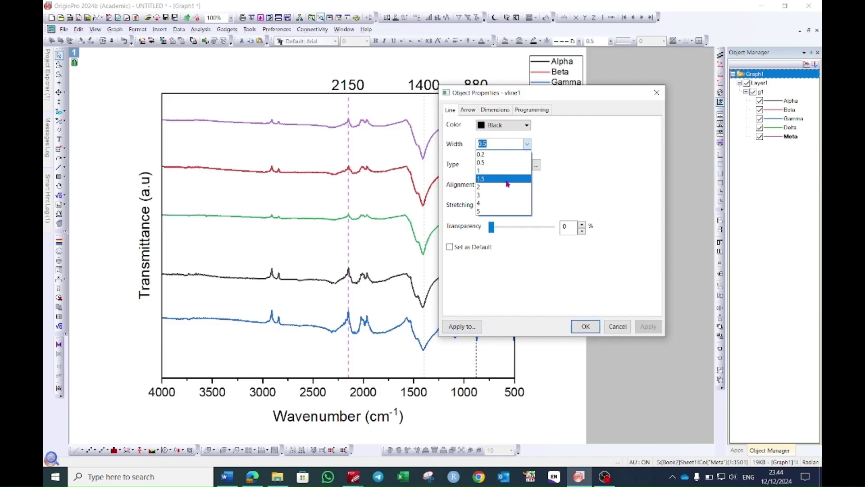
pyautogui.click(507, 179)
pyautogui.click(526, 124)
pyautogui.click(536, 160)
pyautogui.click(585, 326)
# Step: Color the 880 line LT Magenta
pyautogui.doubleClick(477, 112)
pyautogui.click(527, 125)
pyautogui.click(536, 160)
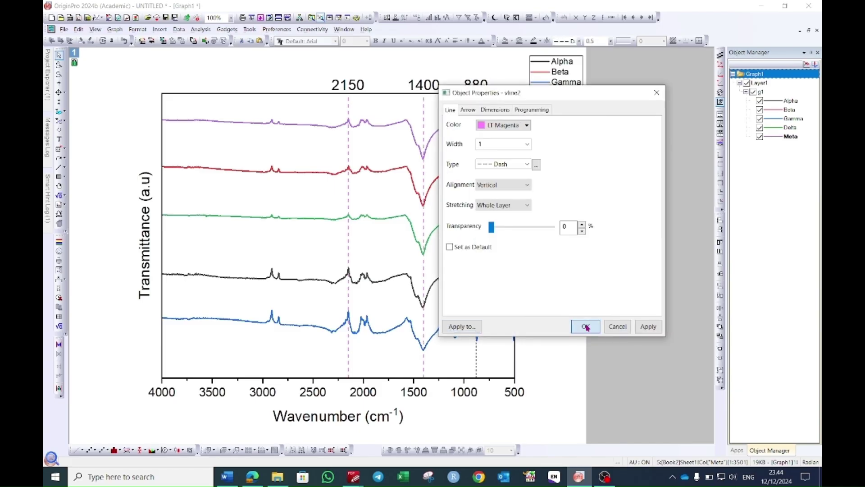
pyautogui.click(585, 326)
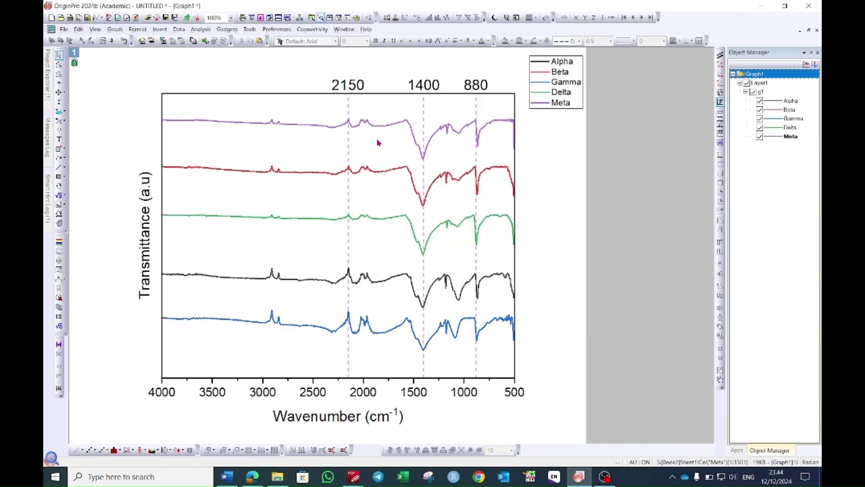
# Step: Shrink the 2150, 1400 and 880 line labels from size 22 to 14
pyautogui.click(348, 85)
pyautogui.keyDown('shift'); pyautogui.click(424, 85); pyautogui.keyUp('shift')
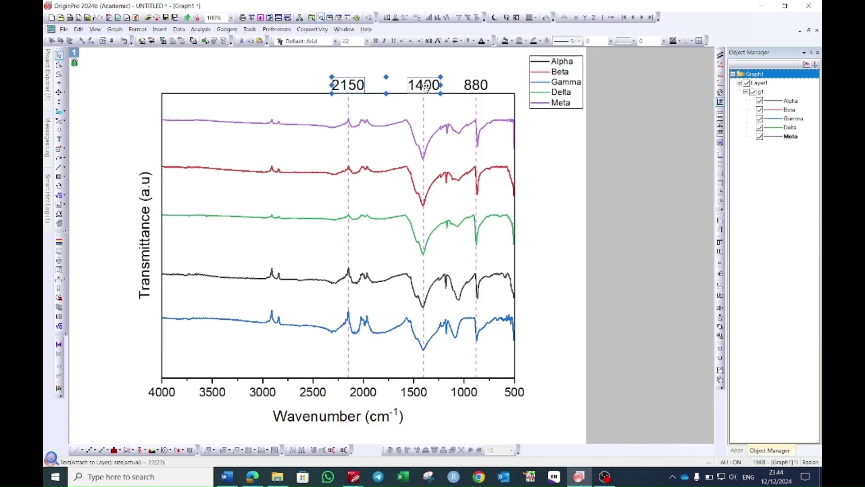
pyautogui.keyDown('shift'); pyautogui.click(476, 85); pyautogui.keyUp('shift')
pyautogui.click(366, 41)
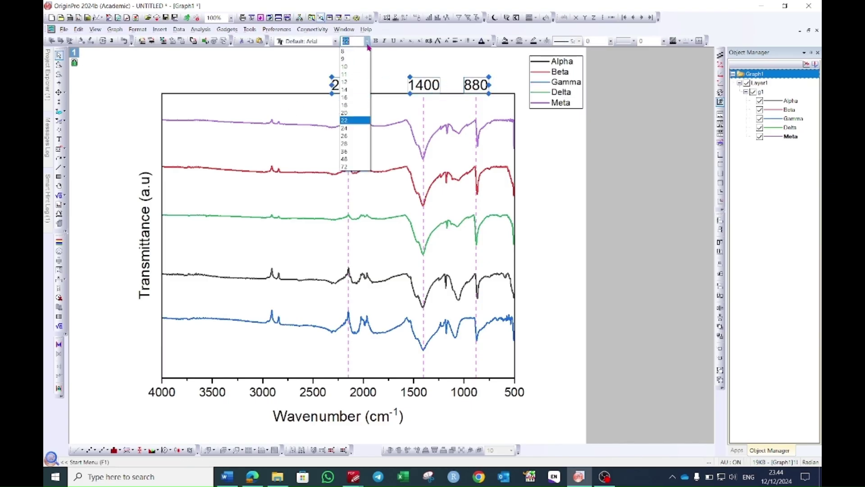
pyautogui.click(353, 94)
pyautogui.click(353, 93)
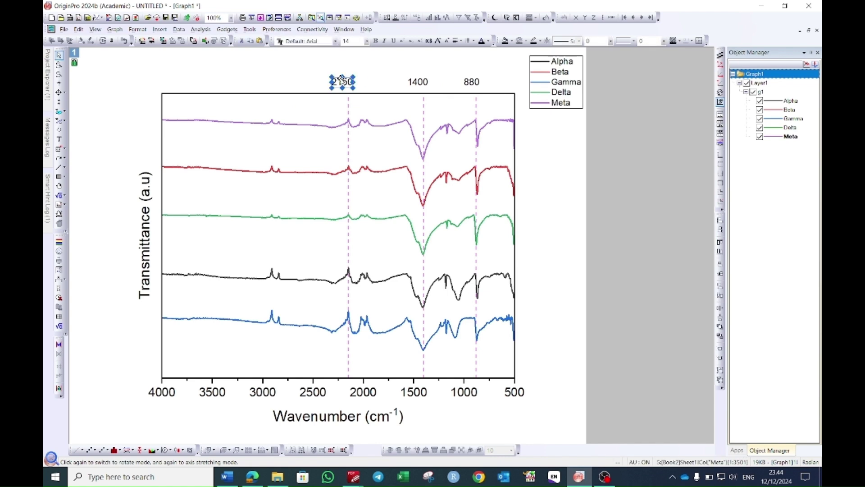
# Step: Drag the 2150, 1400 and 880 labels onto a common baseline above their lines
pyautogui.moveTo(345, 77); pyautogui.dragTo(352, 80)
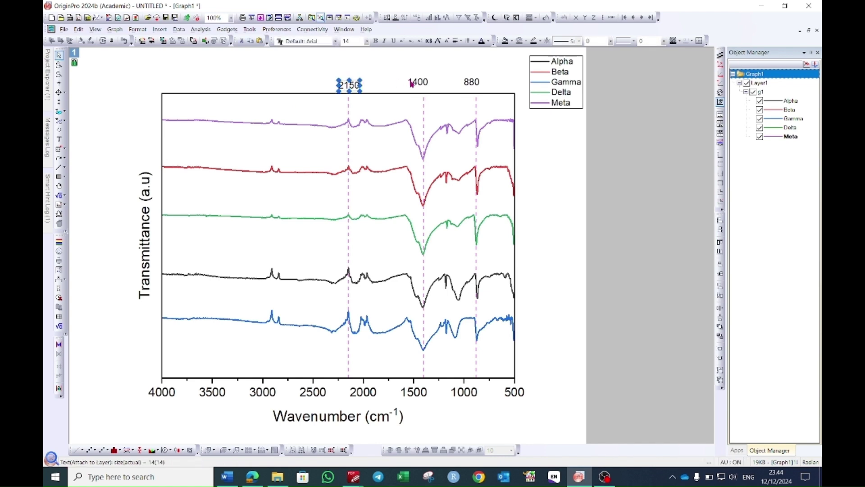
pyautogui.moveTo(423, 81); pyautogui.dragTo(476, 85)
pyautogui.click(471, 81)
pyautogui.click(391, 87)
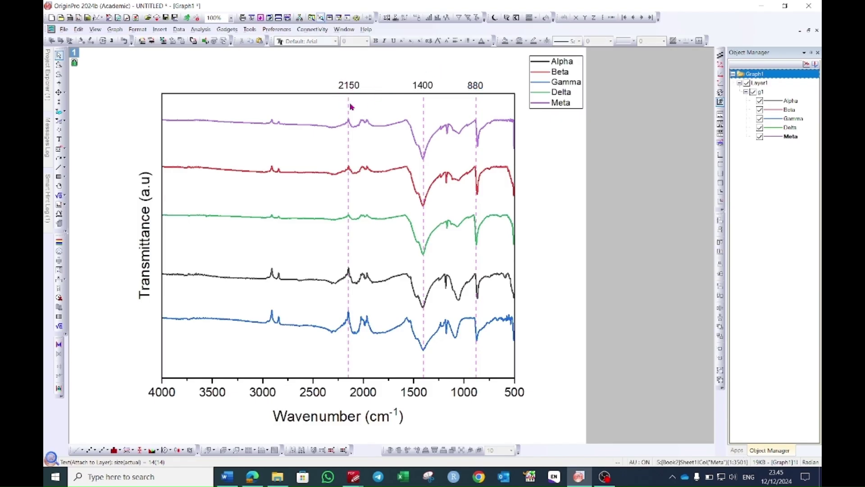
# Step: Add a size-16 '-CH' text label just above the 2150 label
pyautogui.click(58, 140)
pyautogui.click(345, 76)
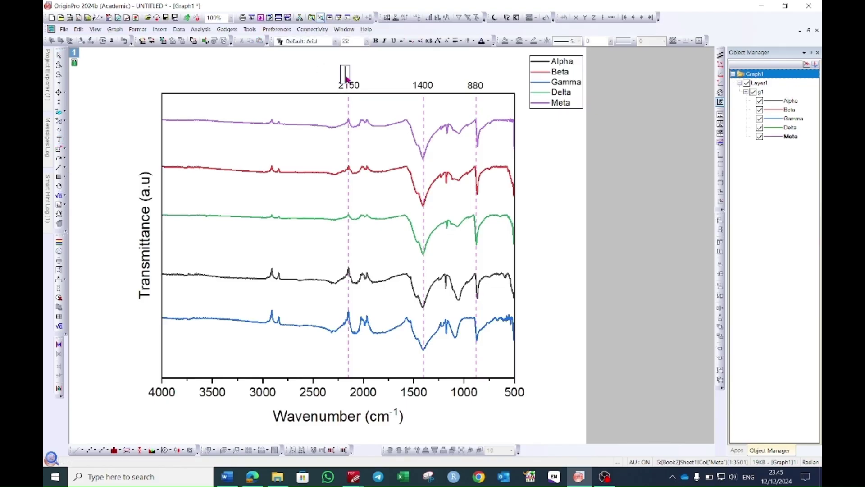
pyautogui.write('-CH')
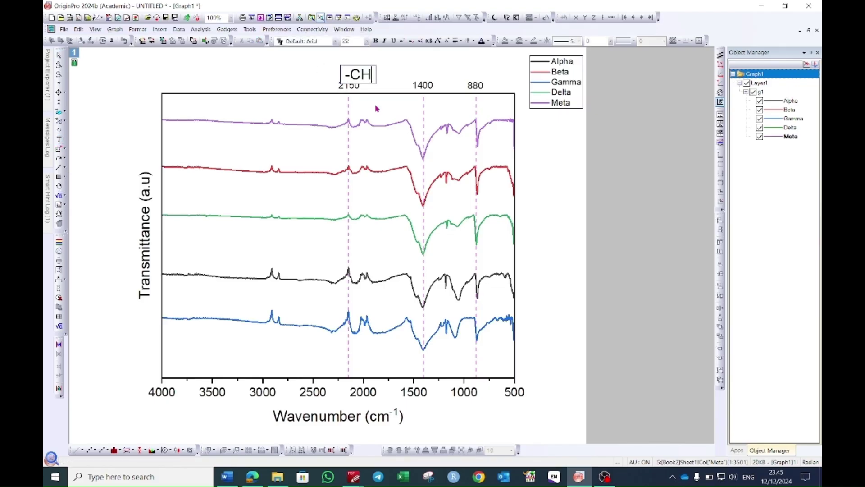
pyautogui.click(391, 95)
pyautogui.click(349, 72)
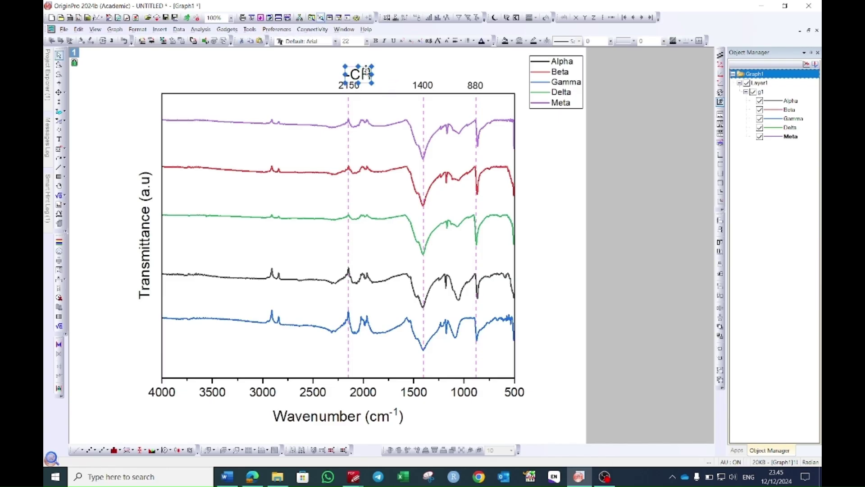
pyautogui.moveTo(356, 64); pyautogui.dragTo(356, 68)
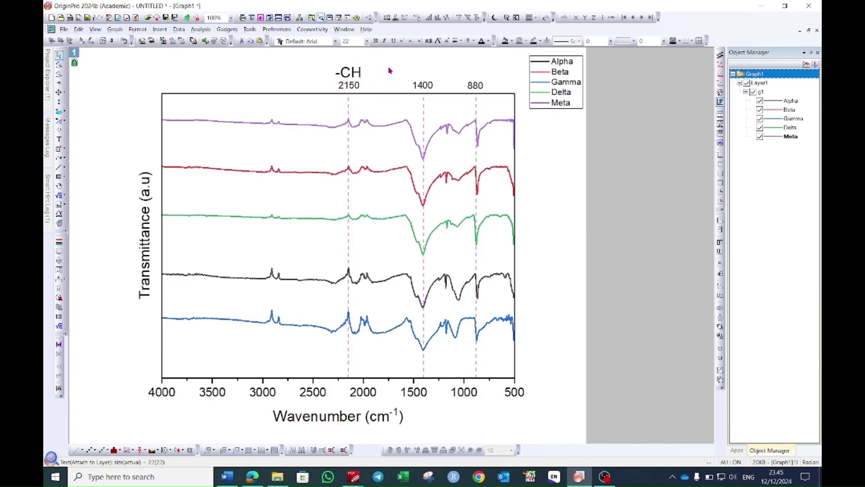
pyautogui.click(367, 41)
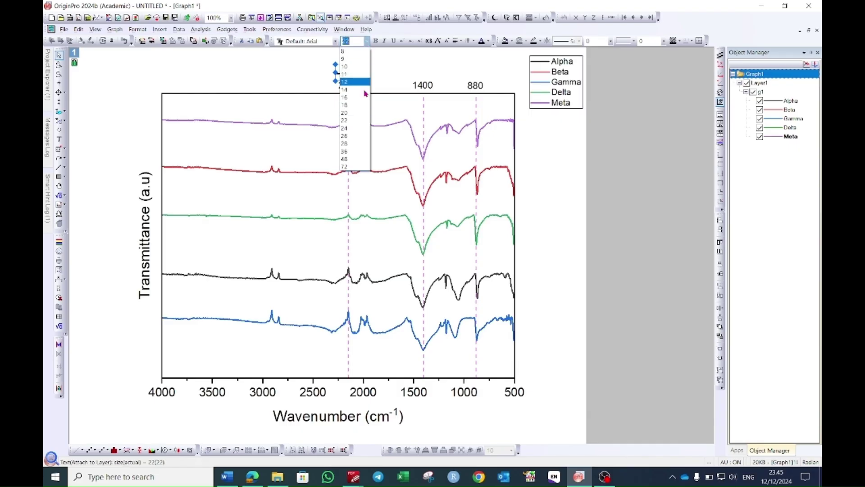
pyautogui.click(354, 101)
pyautogui.moveTo(354, 69); pyautogui.dragTo(478, 74)
pyautogui.press('Escape')
# Step: Duplicate the -CH label and edit the copy into '-OH' above 1400
pyautogui.click(351, 76)
pyautogui.hotkey('ctrl', 'c')
pyautogui.hotkey('ctrl', 'v')
pyautogui.hotkey('ctrl', 'v')
pyautogui.press('Escape')
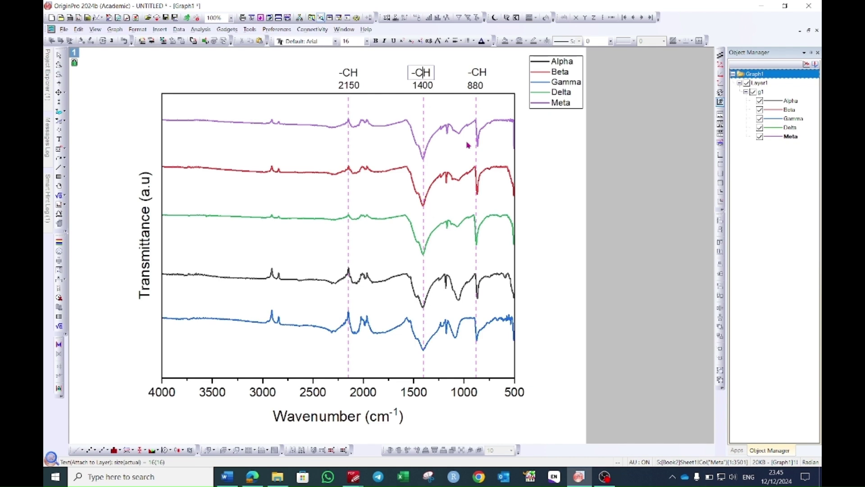
pyautogui.press('BackSpace')
pyautogui.write('O')
pyautogui.click(486, 81)
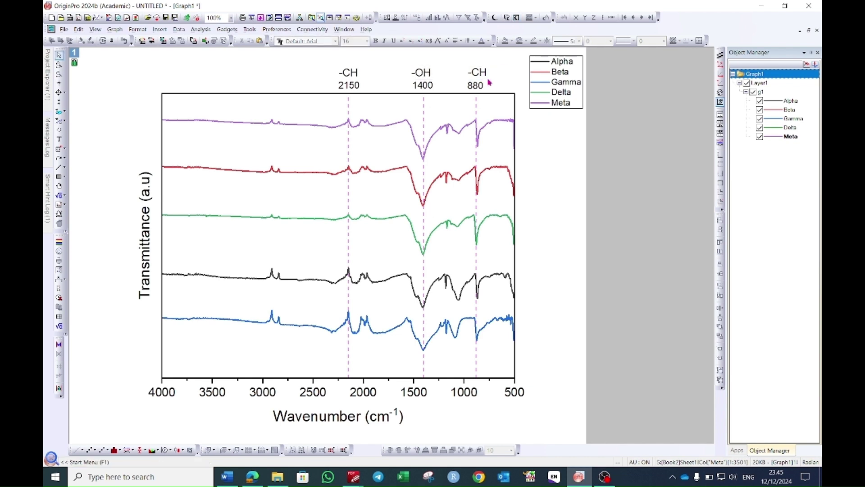
# Step: Edit the label above 880 into '-CF2' with the 2 as subscript
pyautogui.hotkey('ctrl', 'r')
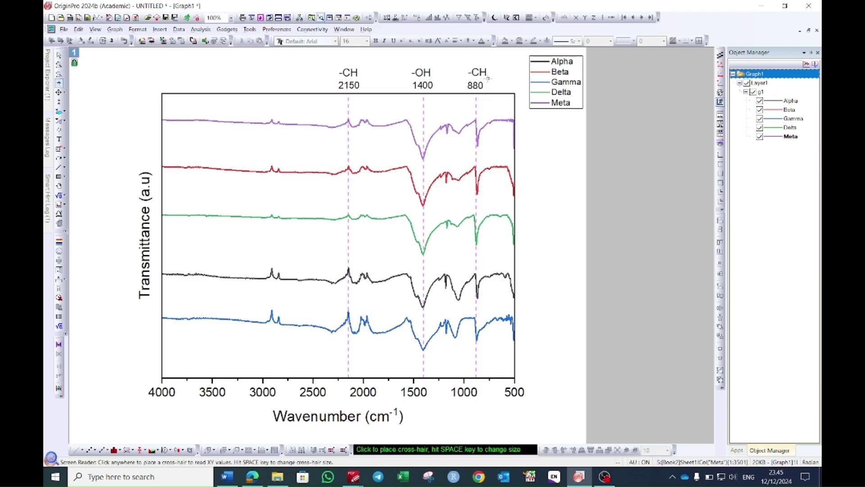
pyautogui.press('Escape')
pyautogui.doubleClick(483, 73)
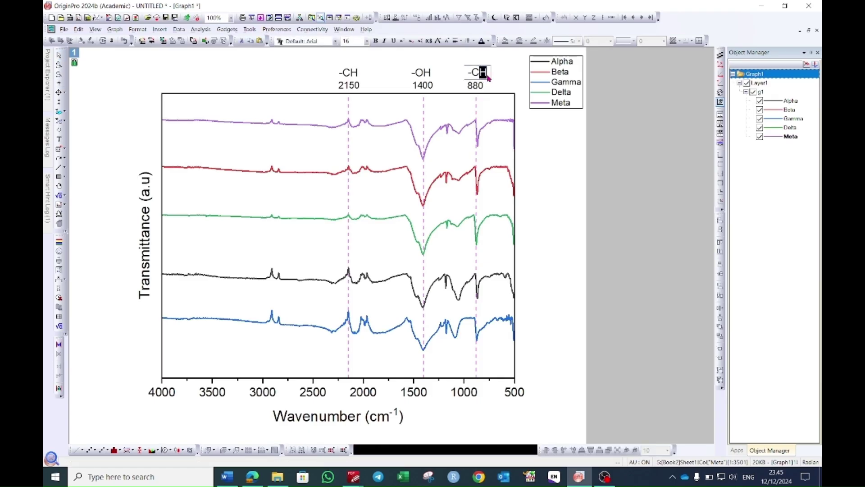
pyautogui.write('2')
pyautogui.hotkey('shift', 'Left')
pyautogui.click(409, 45)
pyautogui.click(547, 160)
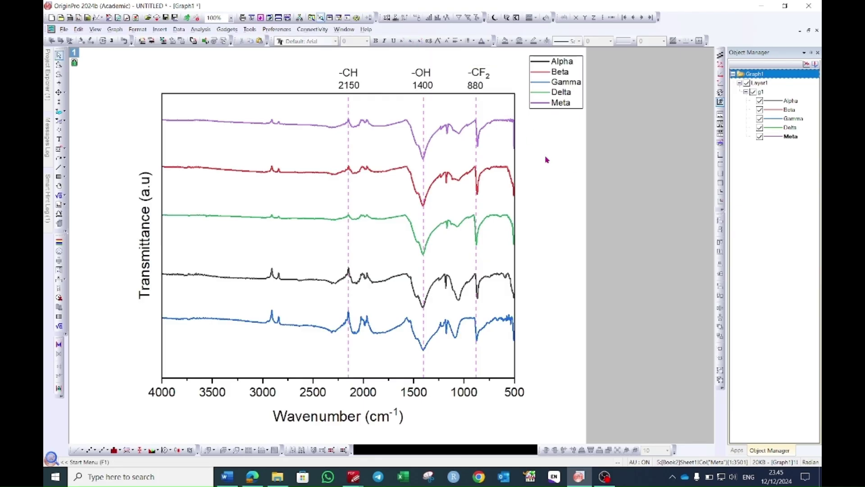
# Step: Make the -CH, -OH and -CF2 labels bold
pyautogui.click(361, 72)
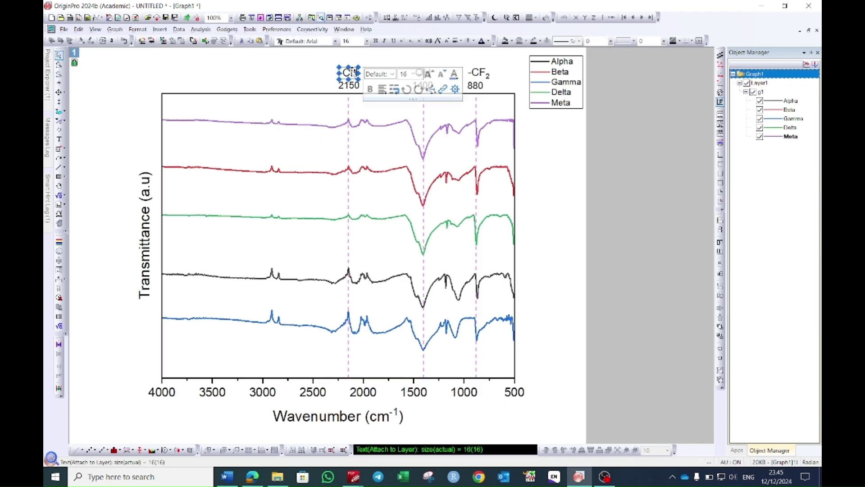
pyautogui.click(370, 90)
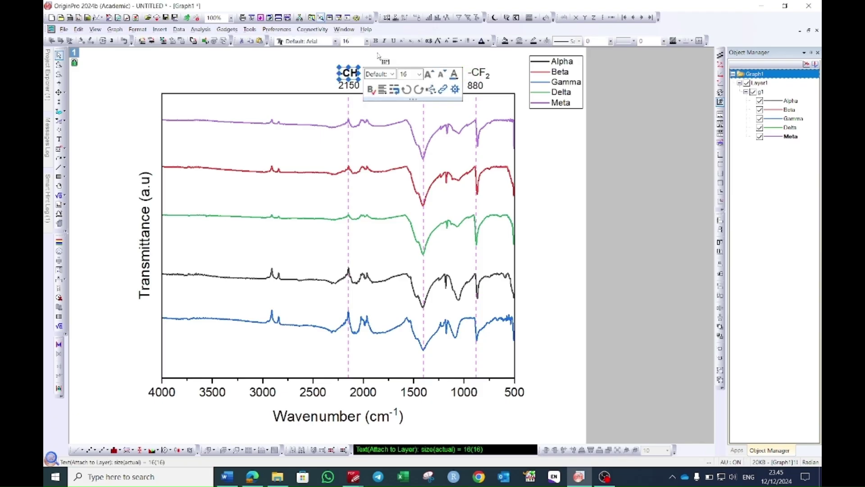
pyautogui.click(422, 73)
pyautogui.click(443, 88)
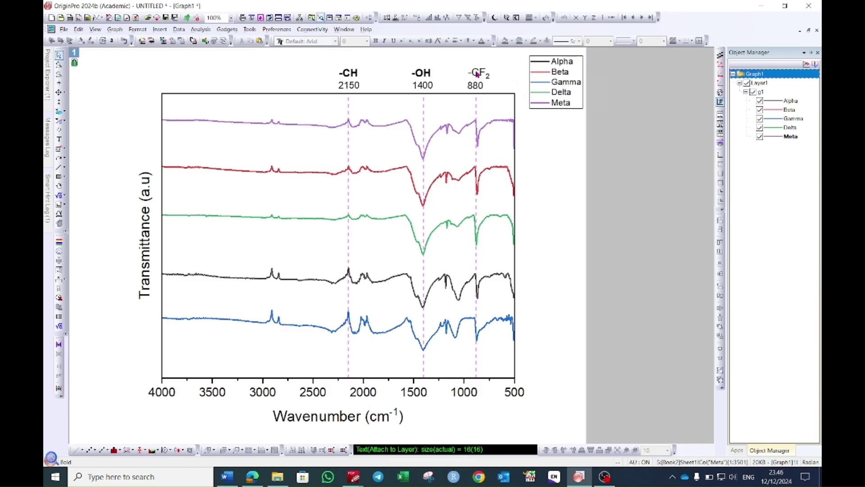
pyautogui.click(477, 73)
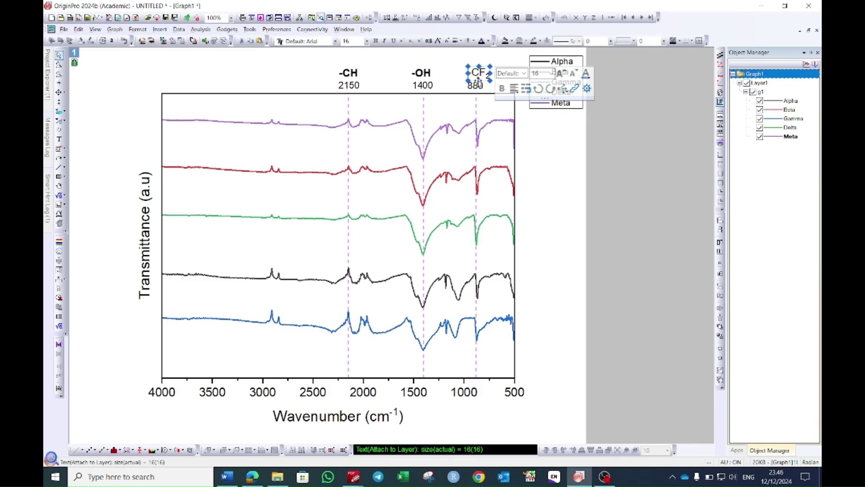
pyautogui.click(501, 88)
# Step: Make the 2150, 1400 and 880 wavenumber labels bold
pyautogui.click(355, 86)
pyautogui.click(475, 86)
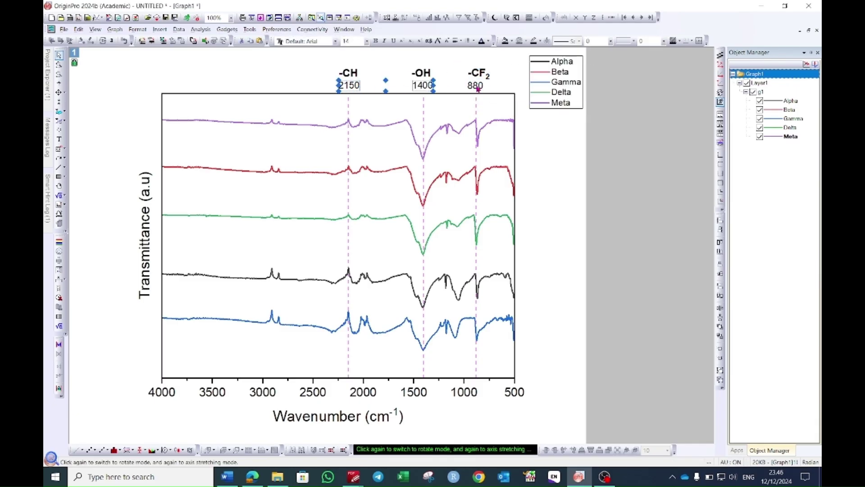
pyautogui.click(474, 89)
pyautogui.click(349, 86)
pyautogui.click(372, 102)
pyautogui.click(424, 86)
pyautogui.click(446, 102)
pyautogui.click(475, 85)
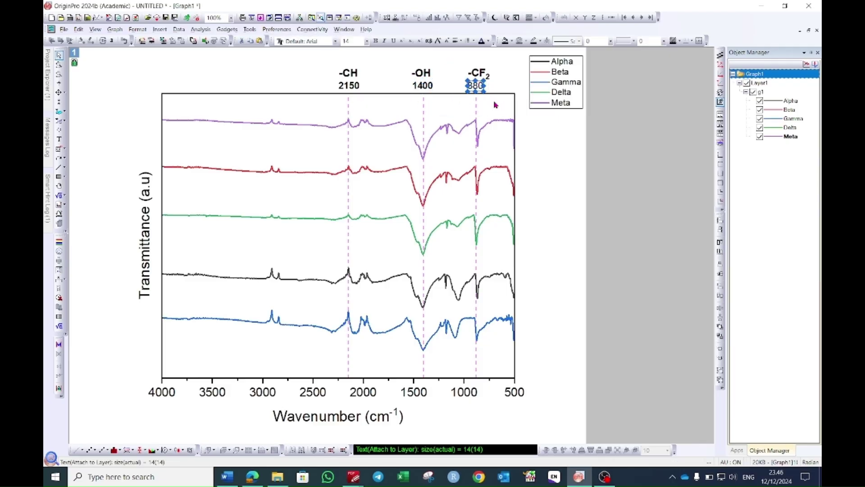
pyautogui.click(536, 118)
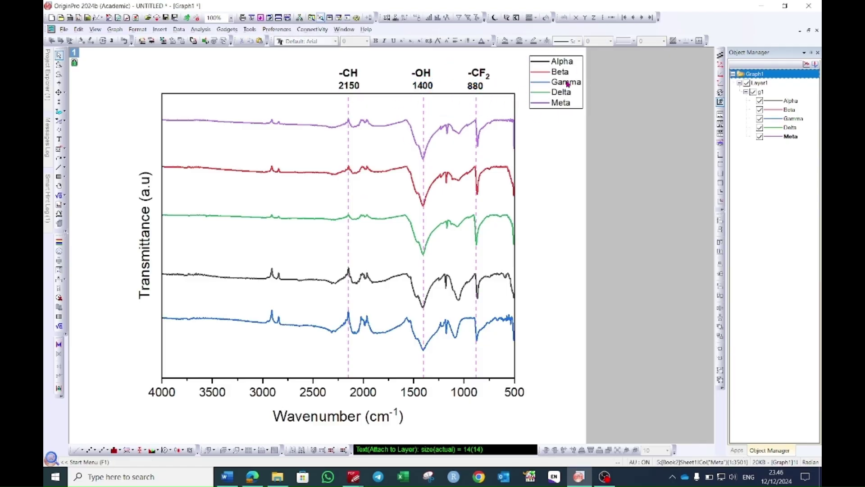
# Step: Add a bold 16-pt 'Meta' label beside the top trace
pyautogui.press('t')
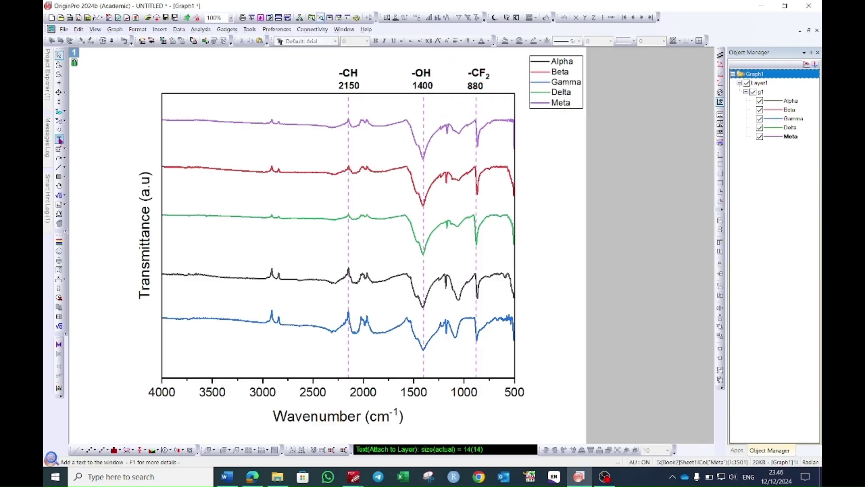
pyautogui.click(299, 121)
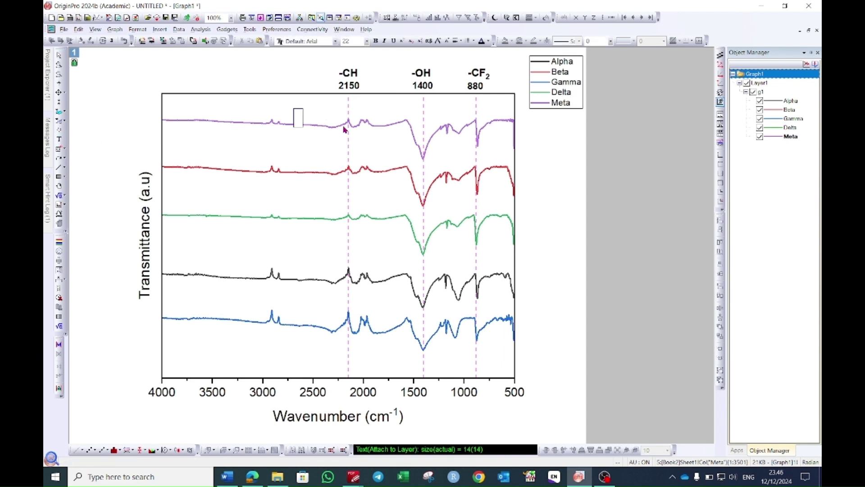
pyautogui.write('Meta')
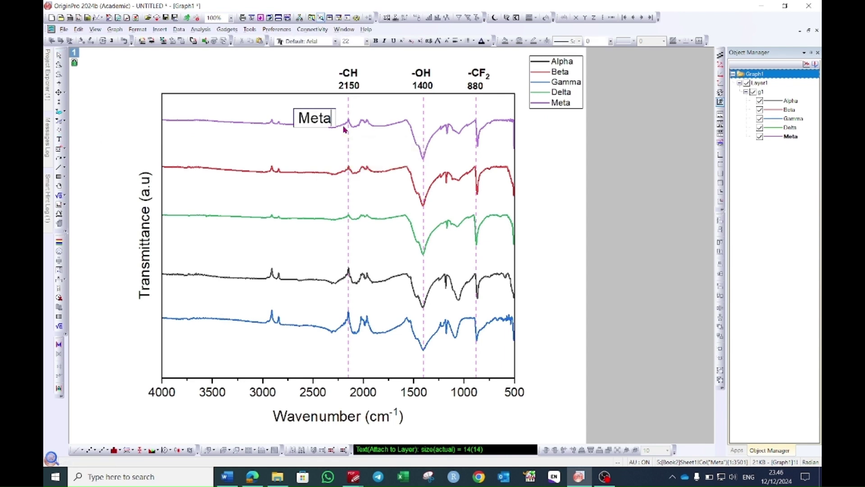
pyautogui.click(343, 129)
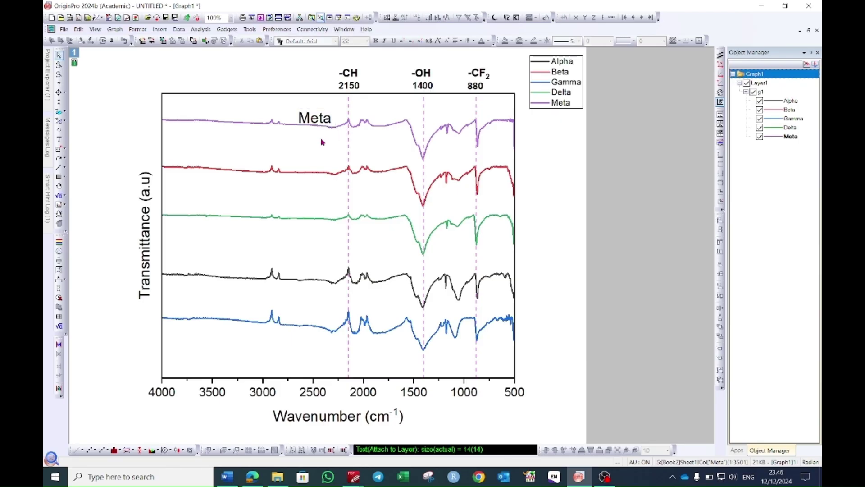
pyautogui.click(306, 108)
pyautogui.click(366, 41)
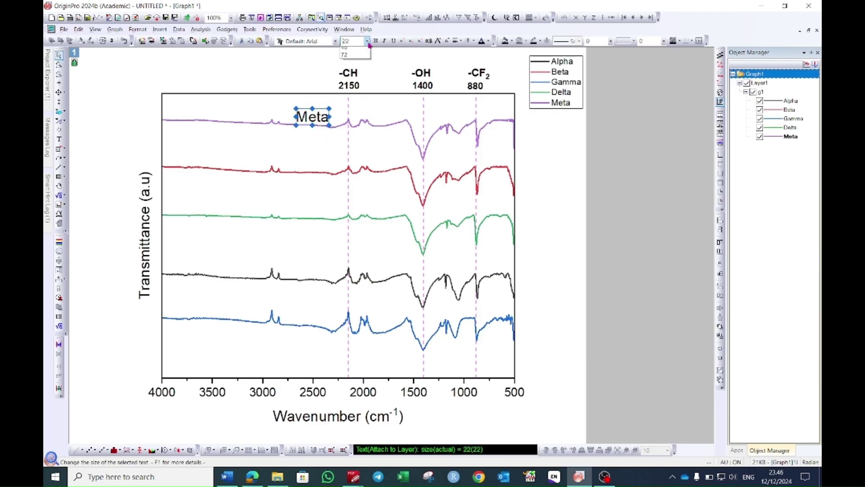
pyautogui.click(354, 98)
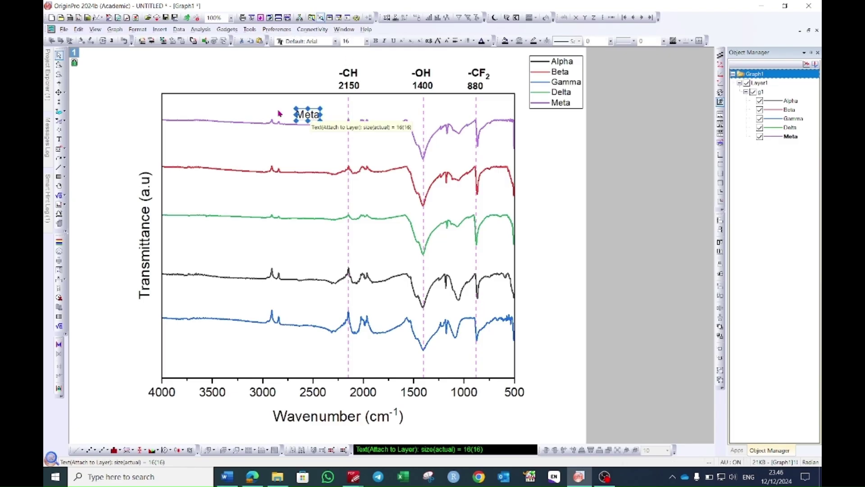
pyautogui.doubleClick(308, 115)
pyautogui.hotkey('ctrl', 'a')
pyautogui.hotkey('ctrl', 'b')
pyautogui.click(308, 119)
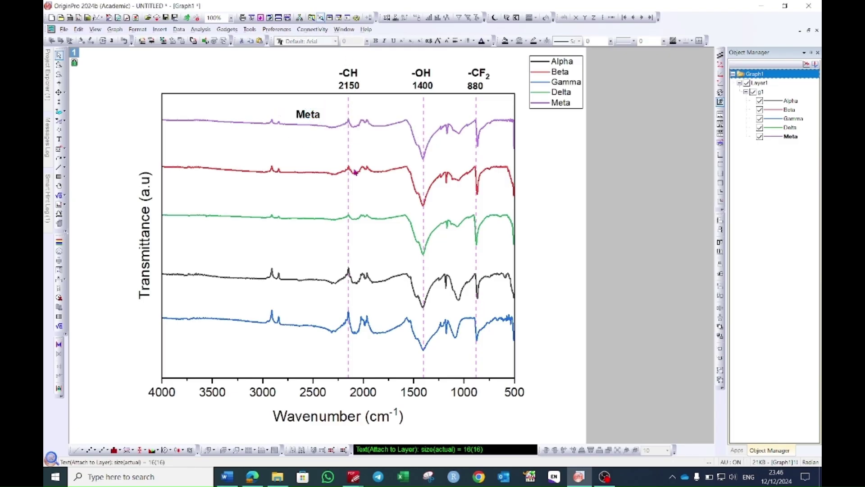
pyautogui.click(309, 118)
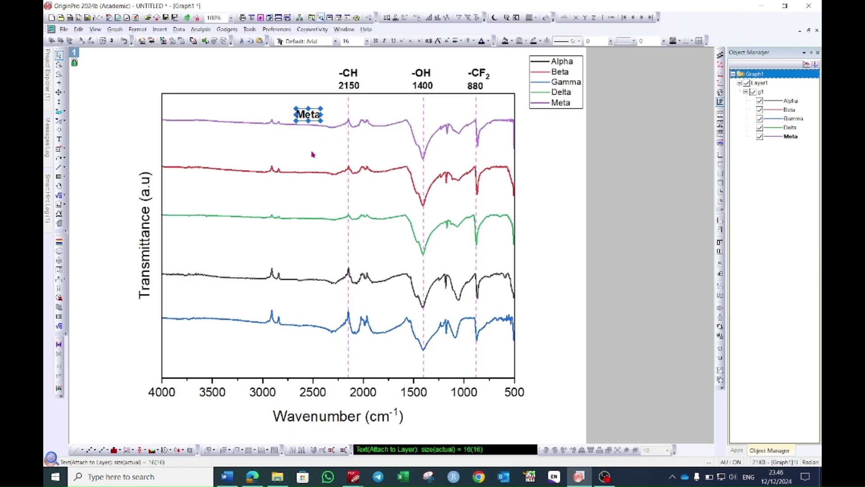
# Step: Paste copies of the Meta label beside the red, green, black and blue traces
pyautogui.hotkey('ctrl', 'c')
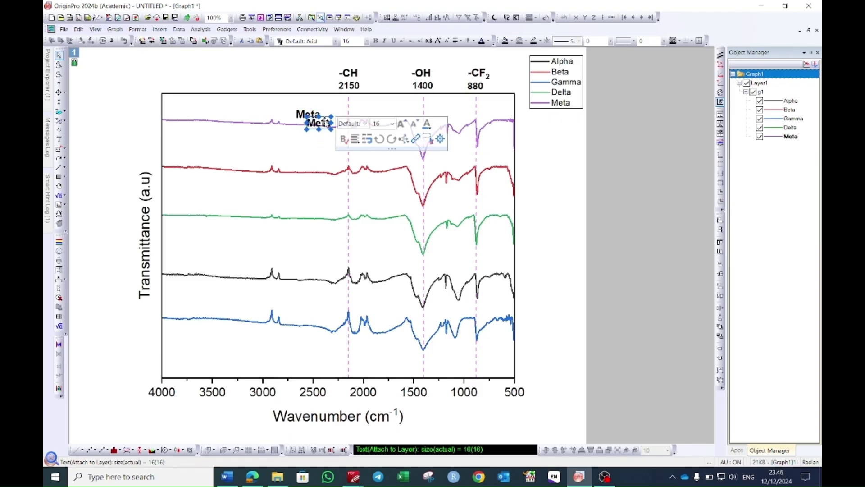
pyautogui.hotkey('ctrl', 'v')
pyautogui.moveTo(315, 158); pyautogui.dragTo(315, 159)
pyautogui.hotkey('ctrl', 'v')
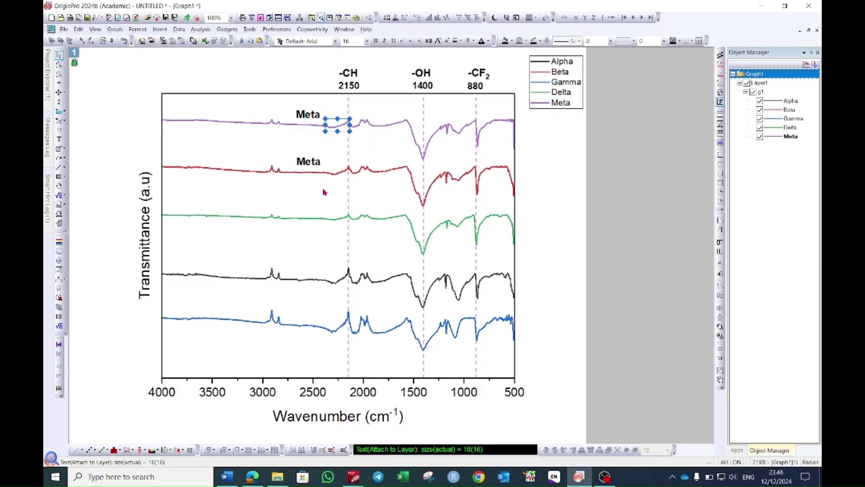
pyautogui.moveTo(343, 121); pyautogui.dragTo(312, 206)
pyautogui.hotkey('ctrl', 'v')
pyautogui.moveTo(365, 126)
pyautogui.mouseDown()
pyautogui.moveTo(338, 231)
pyautogui.moveTo(350, 262)
pyautogui.moveTo(315, 265)
pyautogui.mouseUp()
pyautogui.hotkey('ctrl', 'v')
pyautogui.moveTo(381, 135)
pyautogui.mouseDown()
pyautogui.moveTo(318, 313)
pyautogui.moveTo(303, 312)
pyautogui.mouseUp()
# Step: Rename the copies to Beta, Delta, Alpha and Gamma from top to bottom
pyautogui.doubleClick(304, 164)
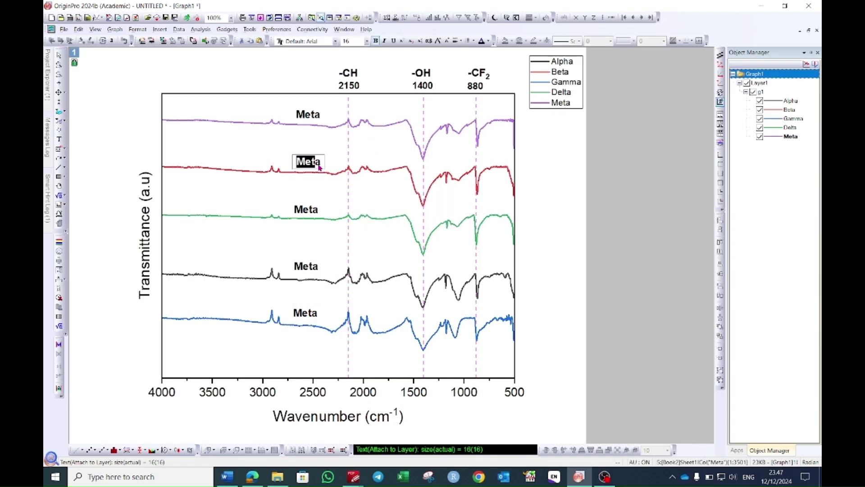
pyautogui.write('Beta')
pyautogui.doubleClick(306, 209)
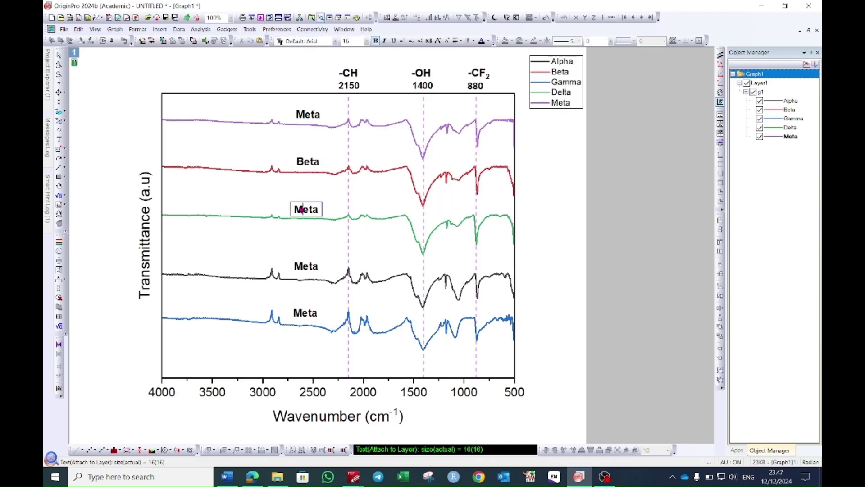
pyautogui.write('Delta')
pyautogui.doubleClick(306, 265)
pyautogui.write('Alpha')
pyautogui.doubleClick(304, 313)
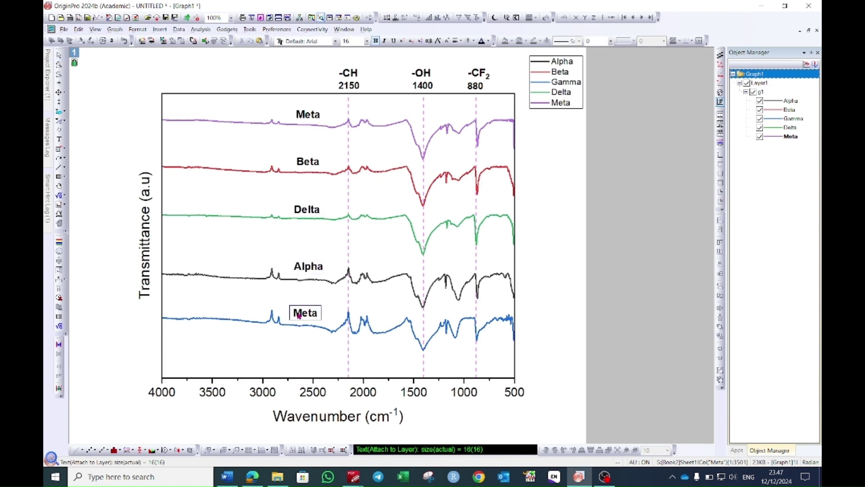
pyautogui.write('Gamma')
pyautogui.click(530, 192)
# Step: Remove the legend and bold the Transmittance (a.u) and Wavenumber (cm⁻¹) axis titles
pyautogui.click(571, 72)
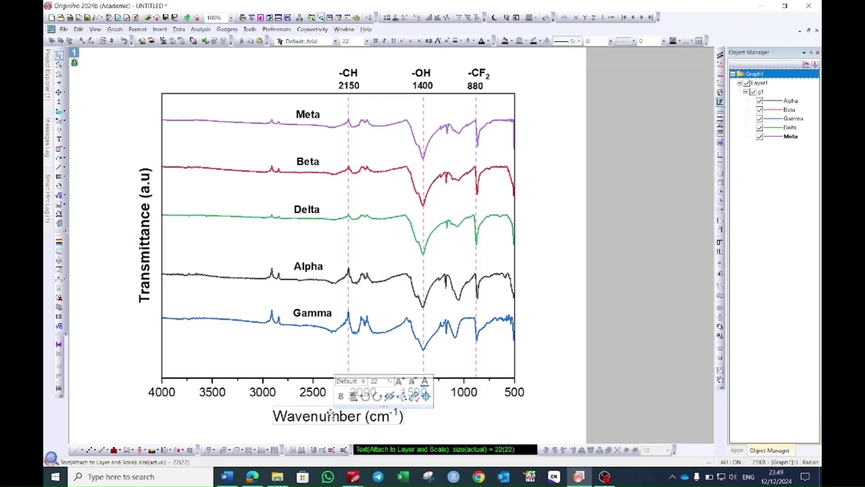
pyautogui.click(145, 270)
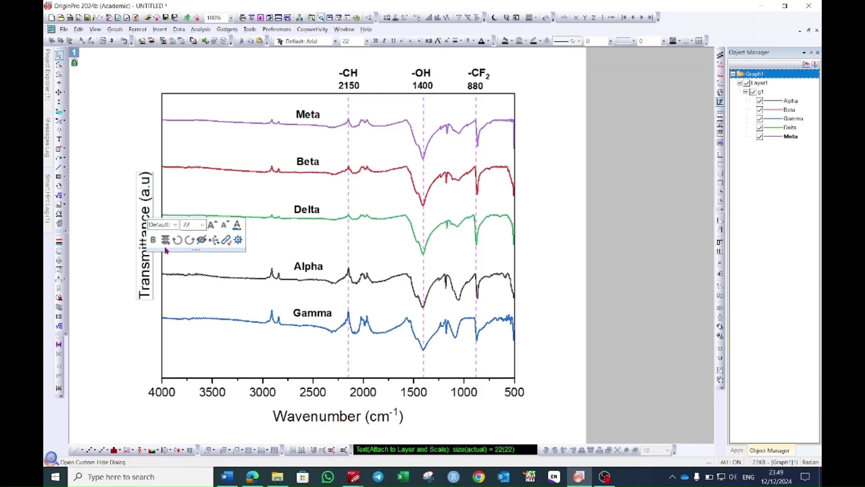
pyautogui.click(311, 416)
pyautogui.hotkey('ctrl', 'b')
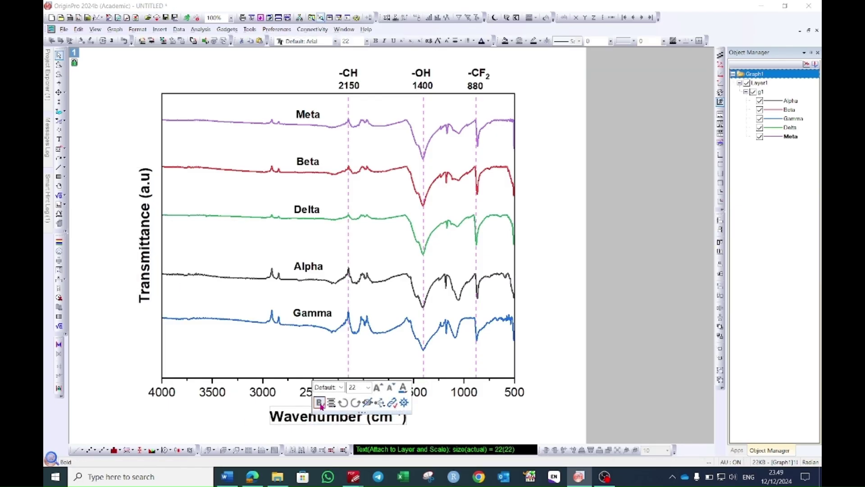
pyautogui.click(215, 391)
# Step: Make the wavenumber tick labels on the X axis bold
pyautogui.click(215, 391)
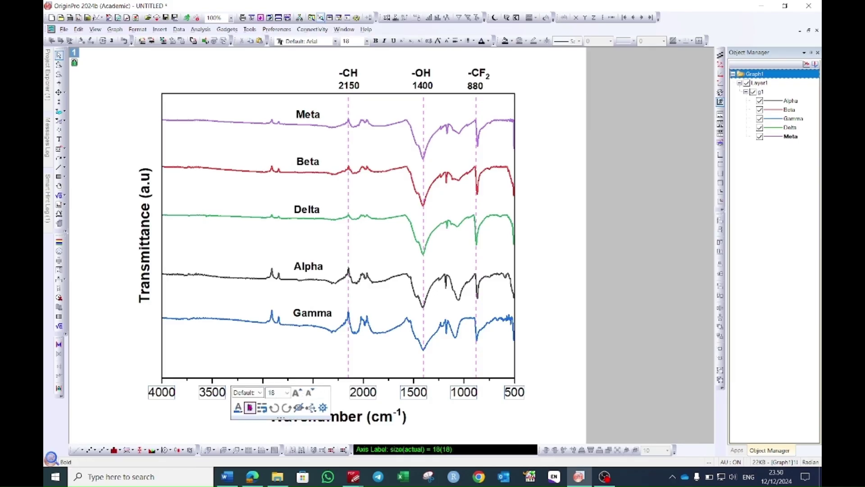
pyautogui.hotkey('ctrl', 'b')
pyautogui.click(220, 424)
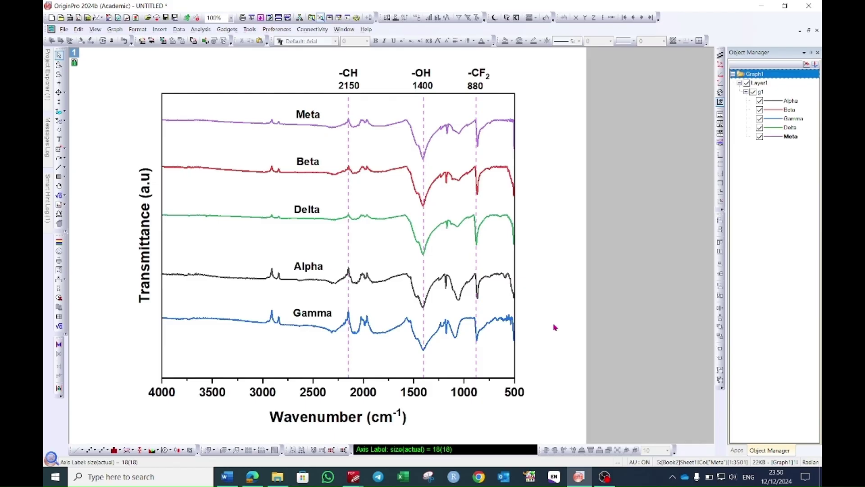
# Step: Copy Graph1 as a PNG image at 600 DPI and bring up the blank Word document
pyautogui.rightClick(108, 149)
pyautogui.moveTo(169, 217)
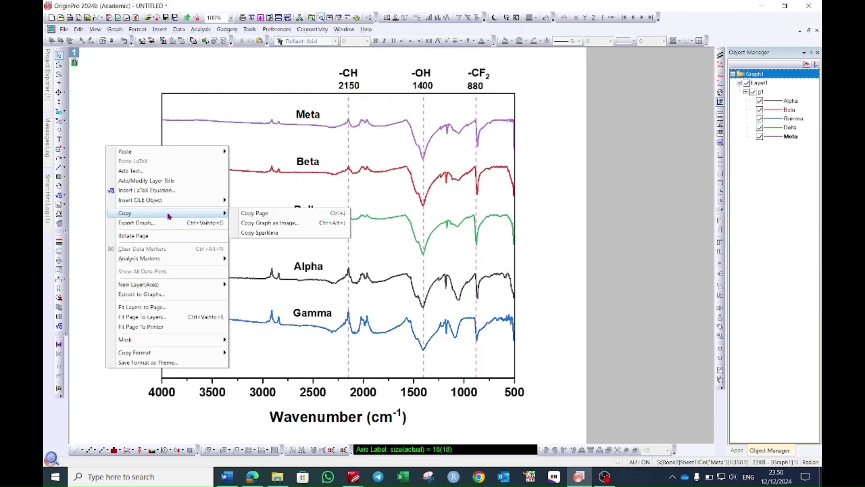
pyautogui.click(278, 223)
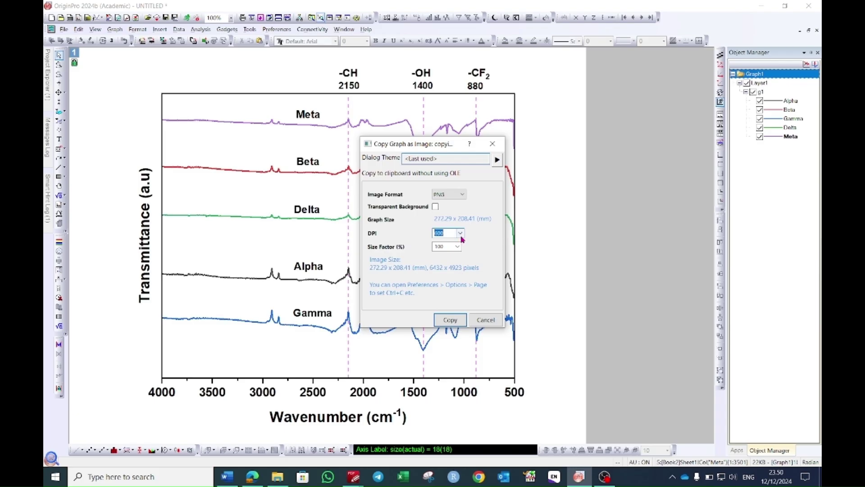
pyautogui.click(462, 195)
pyautogui.click(463, 197)
pyautogui.click(461, 234)
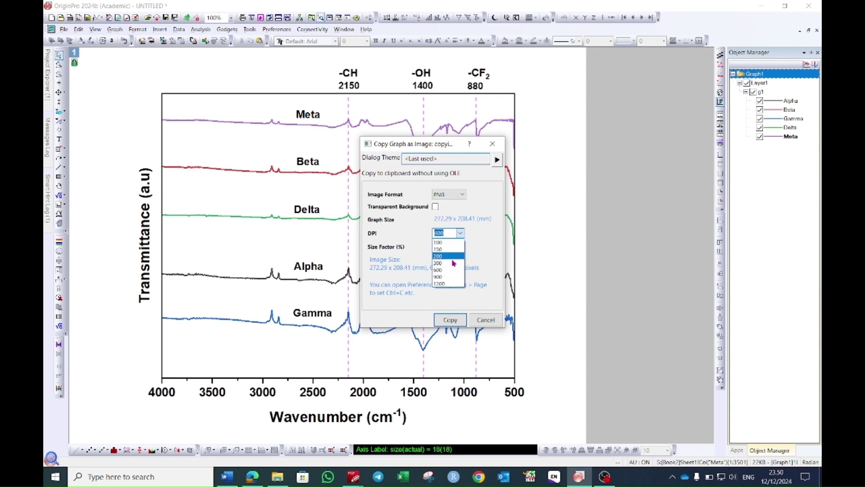
pyautogui.click(475, 236)
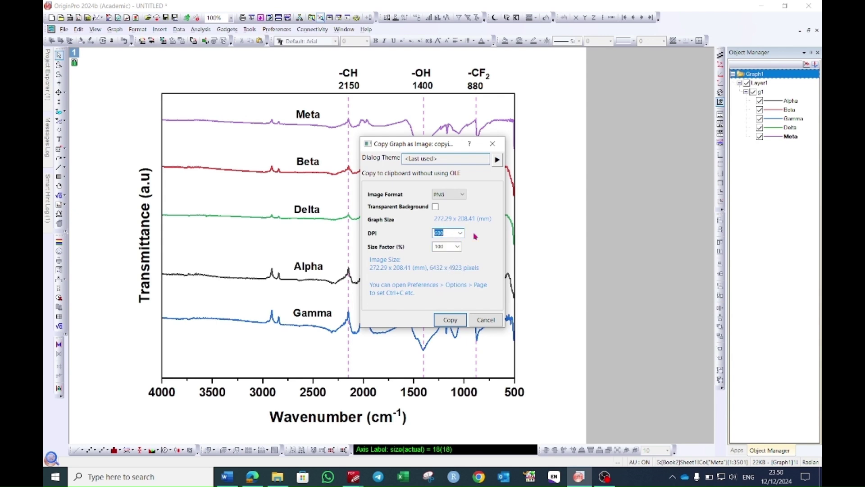
pyautogui.click(451, 321)
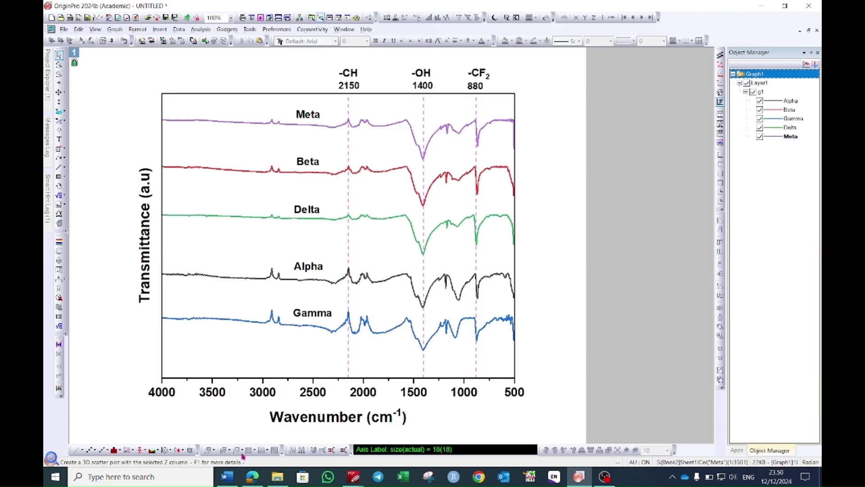
pyautogui.click(227, 476)
# Step: Paste the FTIR graph image onto the blank Word page
pyautogui.rightClick(235, 168)
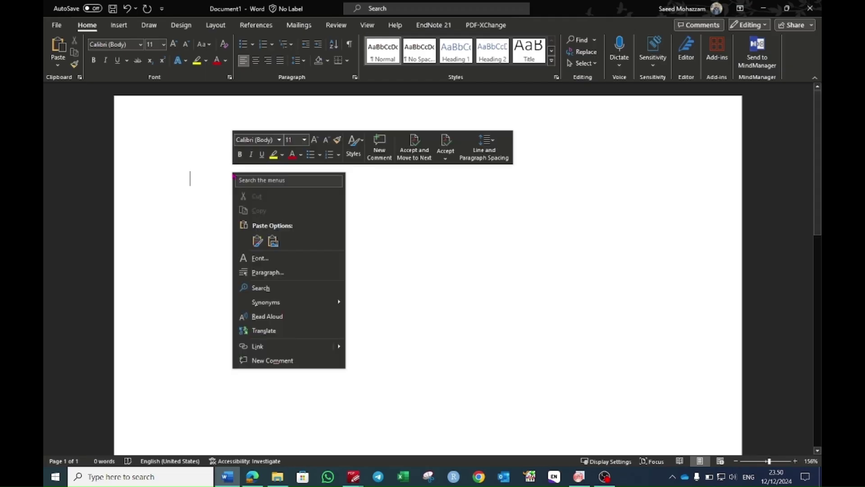
pyautogui.click(273, 243)
pyautogui.click(471, 298)
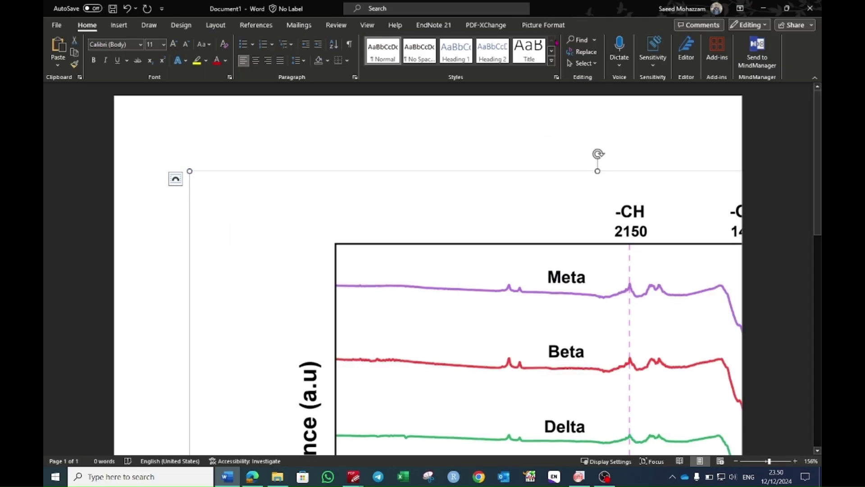
# Step: Set the picture height to 10,84 cm and return to OriginPro
pyautogui.click(544, 24)
pyautogui.click(780, 44)
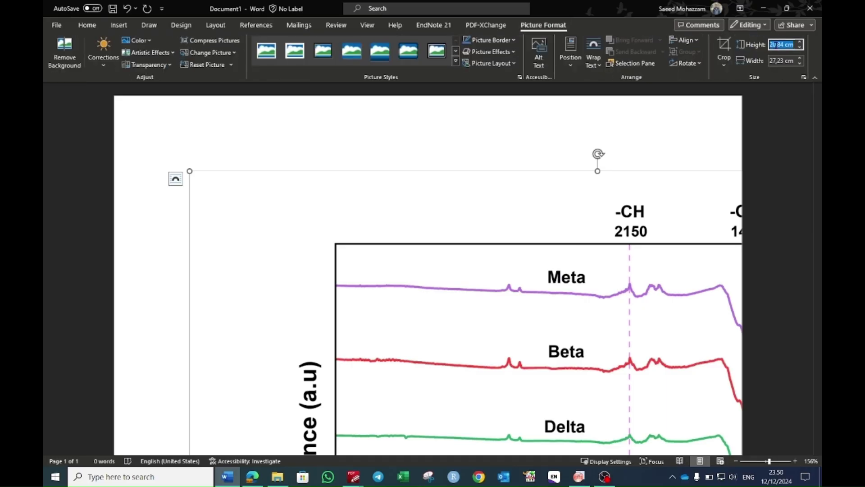
pyautogui.write('1')
pyautogui.press('Return')
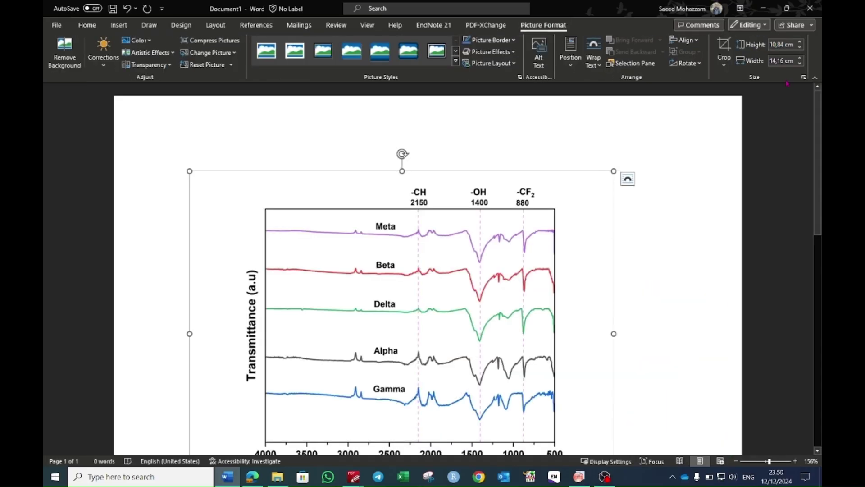
pyautogui.scroll(-3, 696, 203)
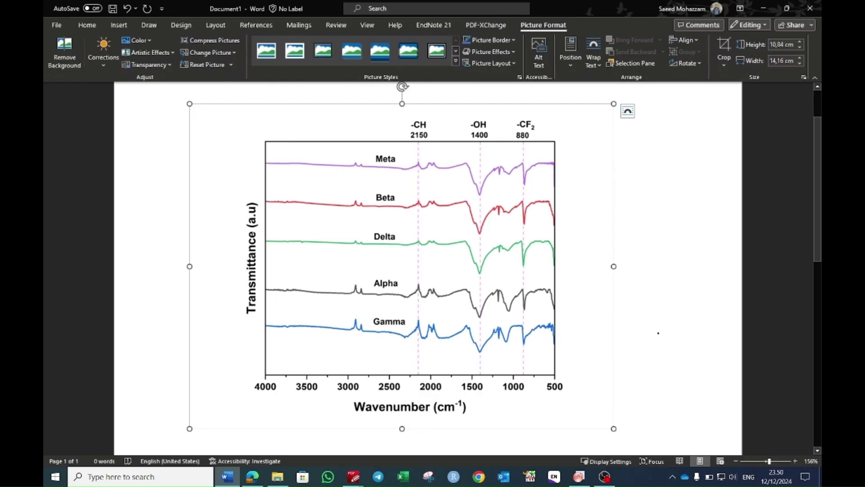
pyautogui.click(579, 476)
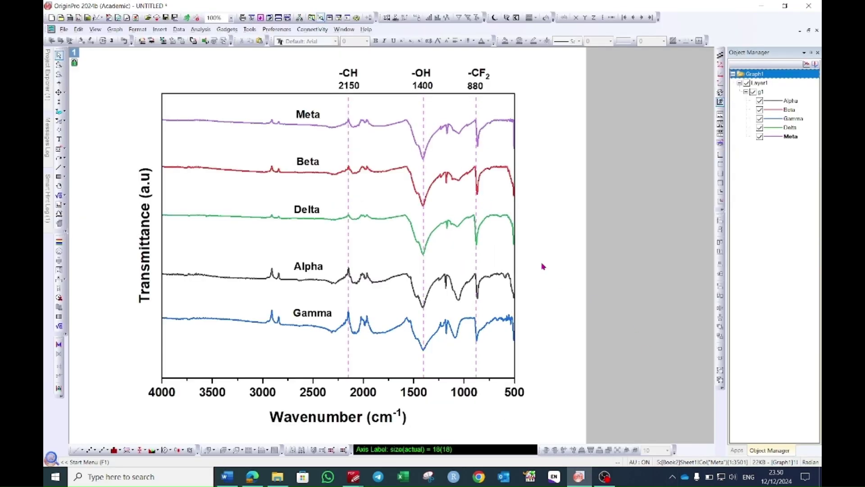